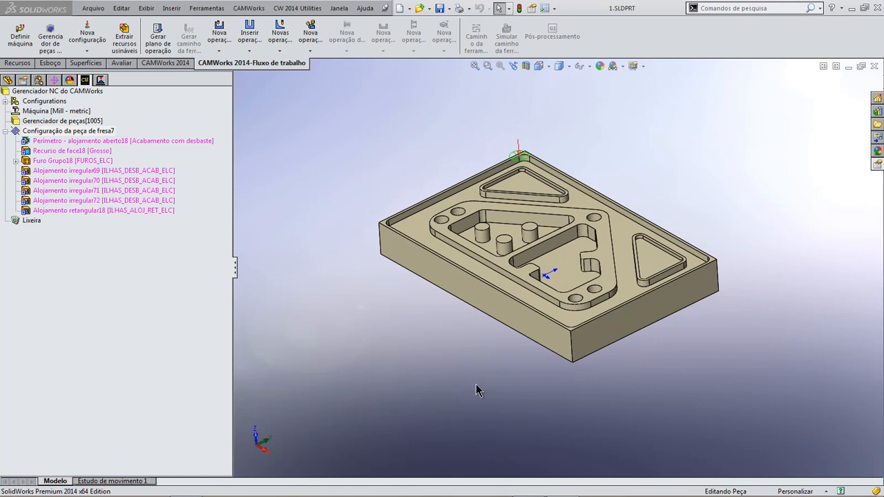
Examine the geometry of the perimeter, face, hole group and irregular pocket features in the mill part setup
click(50, 210)
click(32, 142)
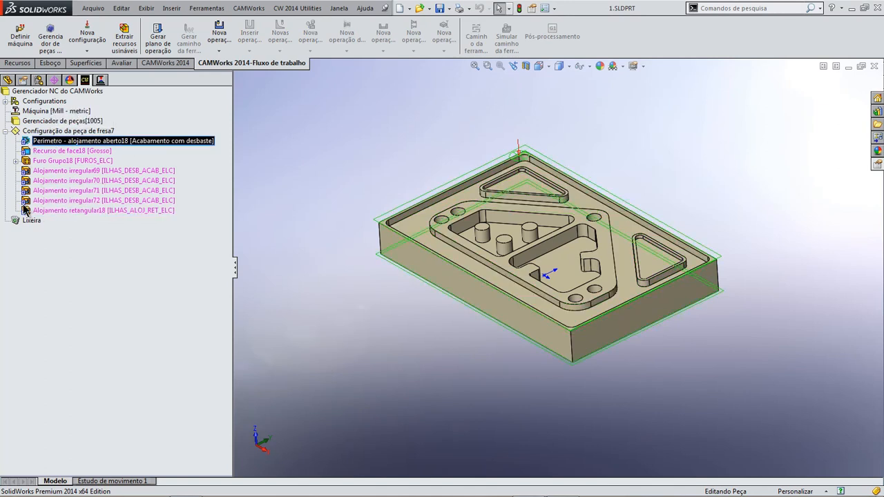
click(32, 143)
click(33, 151)
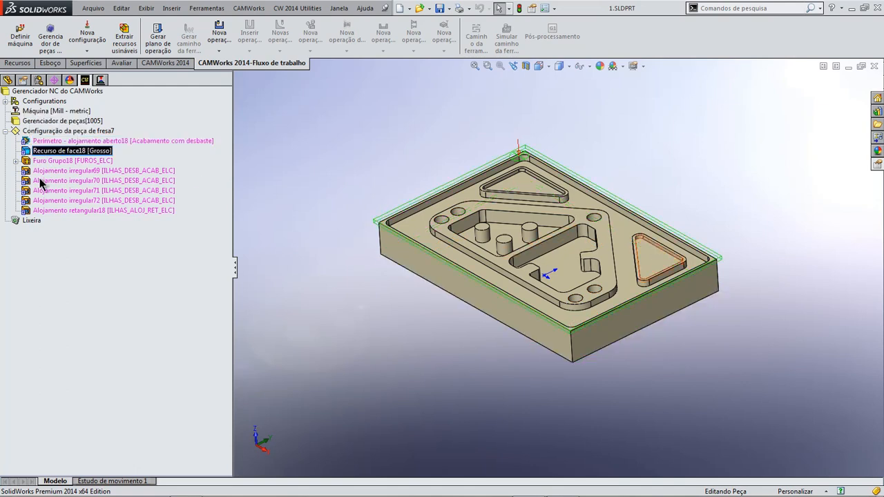
click(29, 164)
click(34, 172)
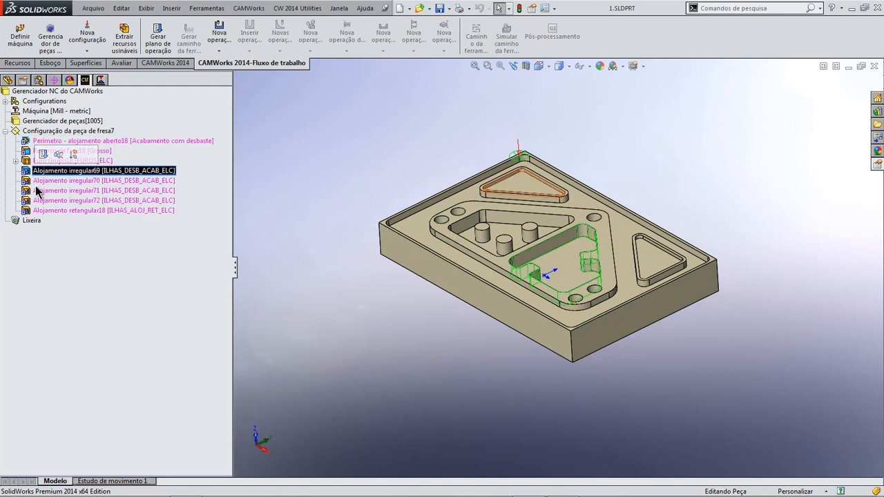
click(29, 182)
click(32, 182)
click(35, 197)
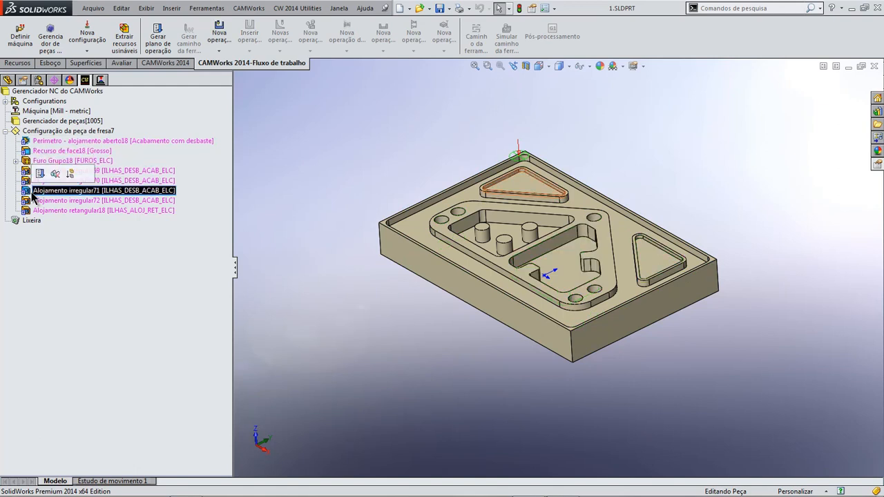
click(261, 232)
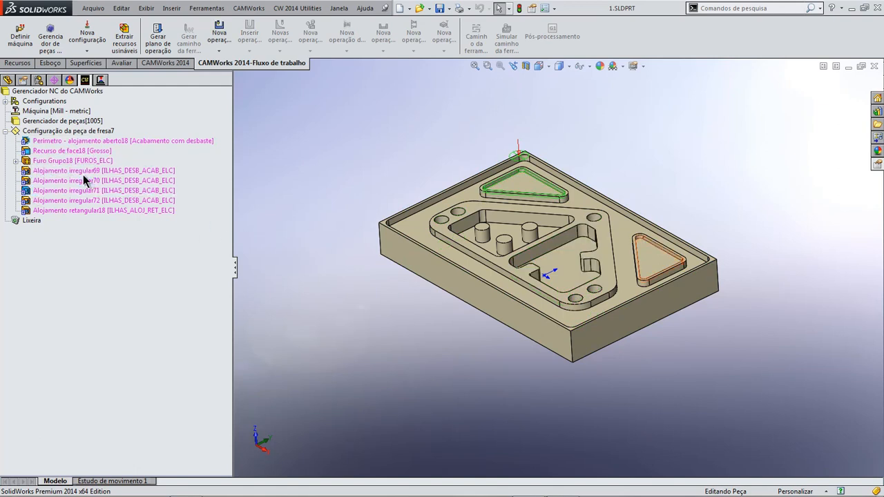
Compare the raw stock with the Recurso de face18 feature on the part, viewed side-on and at an angle
middle_drag(573, 312, 637, 281)
click(539, 66)
click(553, 122)
click(57, 121)
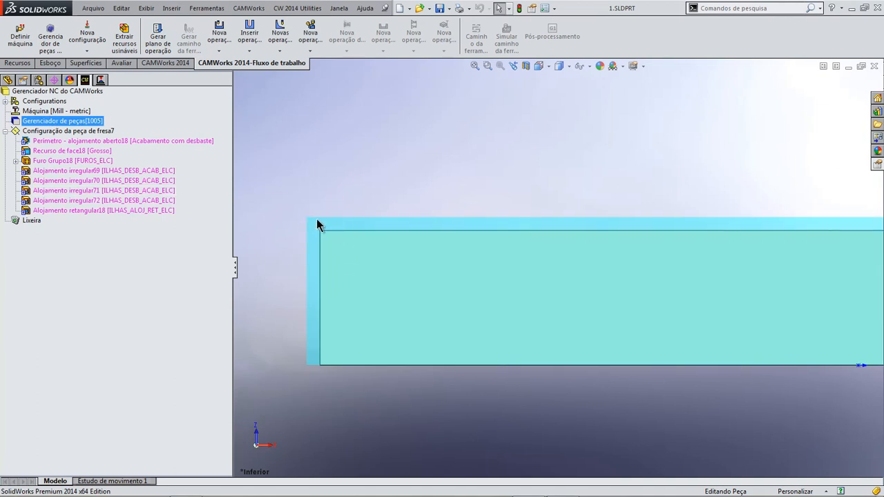
click(30, 151)
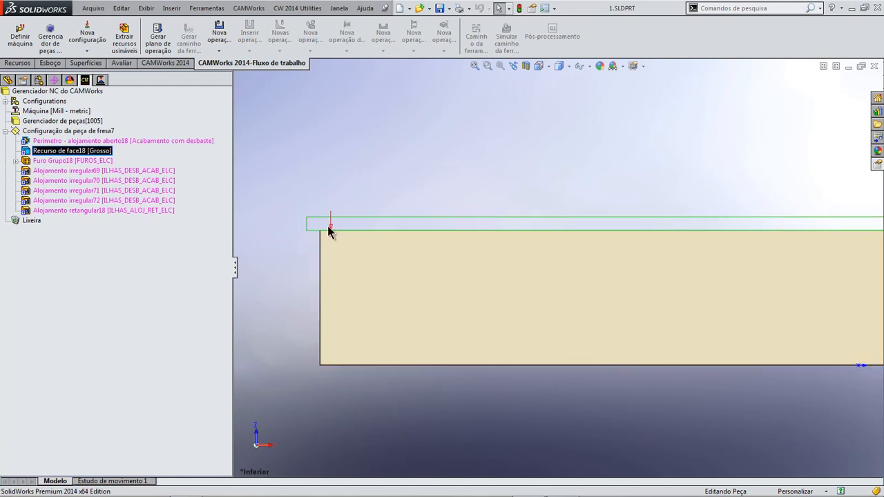
click(25, 122)
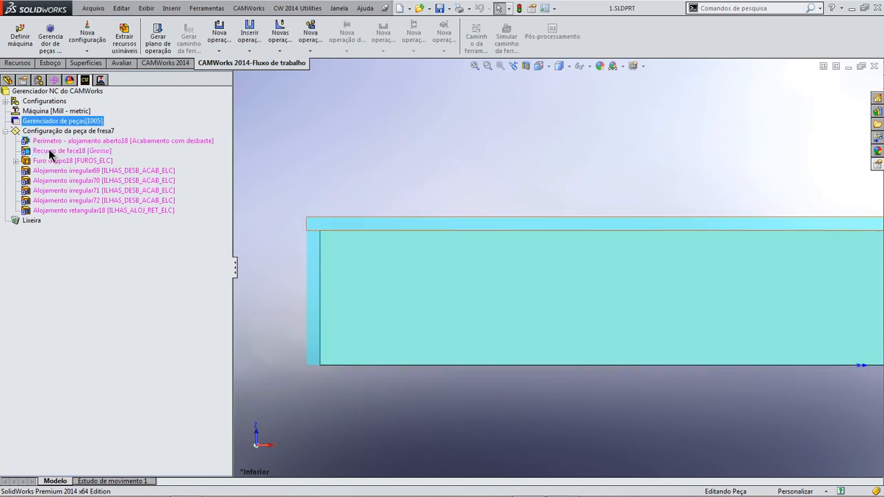
scroll(459, 209, up, 6)
middle_drag(680, 241, 654, 334)
scroll(649, 324, down, 5)
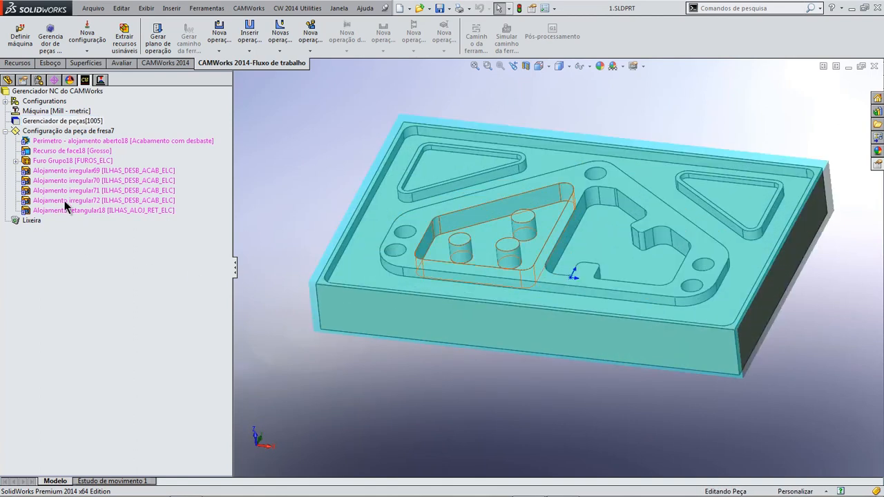
Examine the Perímetro - alojamento aberto18 feature around the part's outer walls from several angles
click(38, 140)
middle_drag(386, 264, 345, 307)
scroll(353, 307, down, 4)
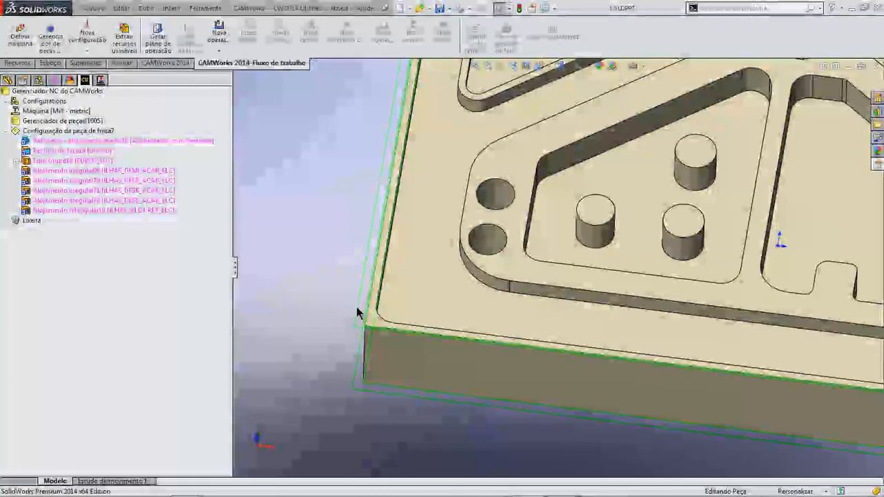
scroll(361, 307, up, 6)
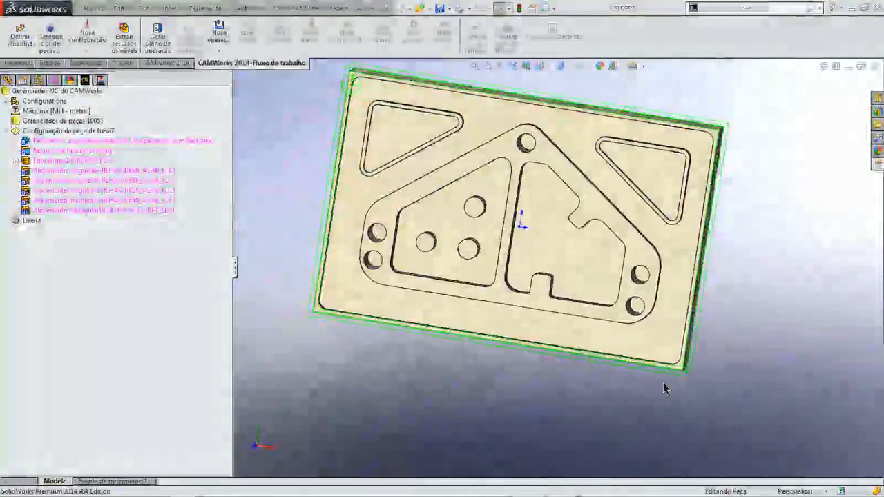
scroll(663, 390, down, 2)
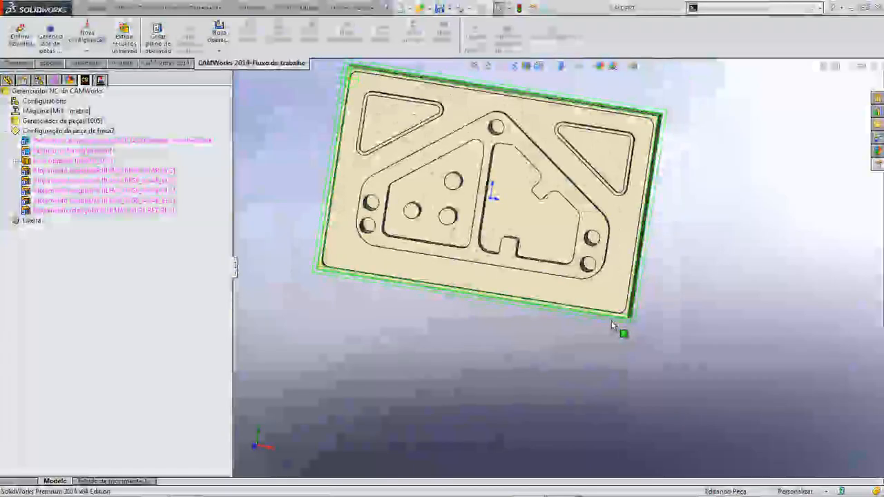
ctrl+middle_drag(504, 148, 529, 204)
middle_drag(552, 277, 590, 219)
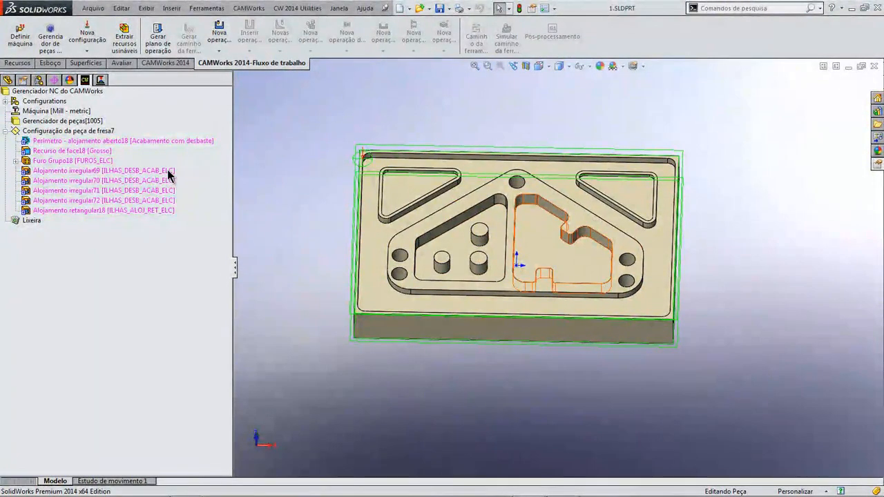
middle_drag(434, 198, 694, 277)
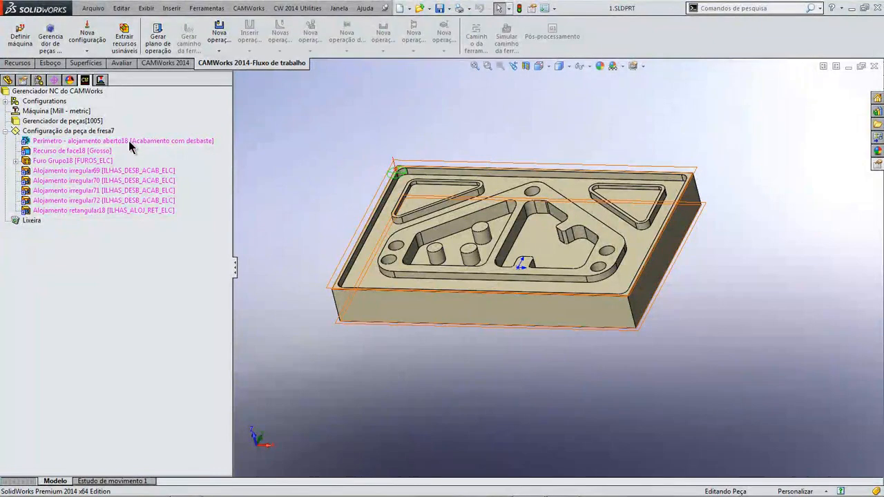
scroll(357, 290, down, 2)
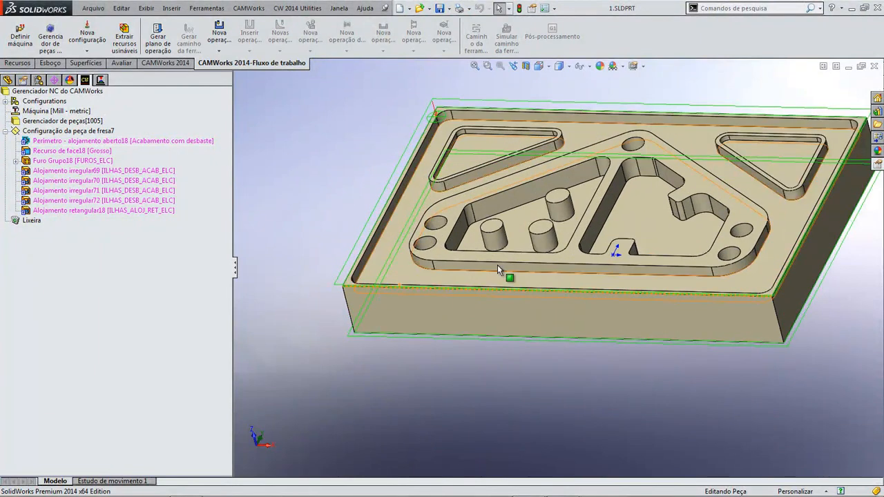
Review the face feature, the hole group, Alojamento irregular69 and the rectangular pocket on the model
click(67, 155)
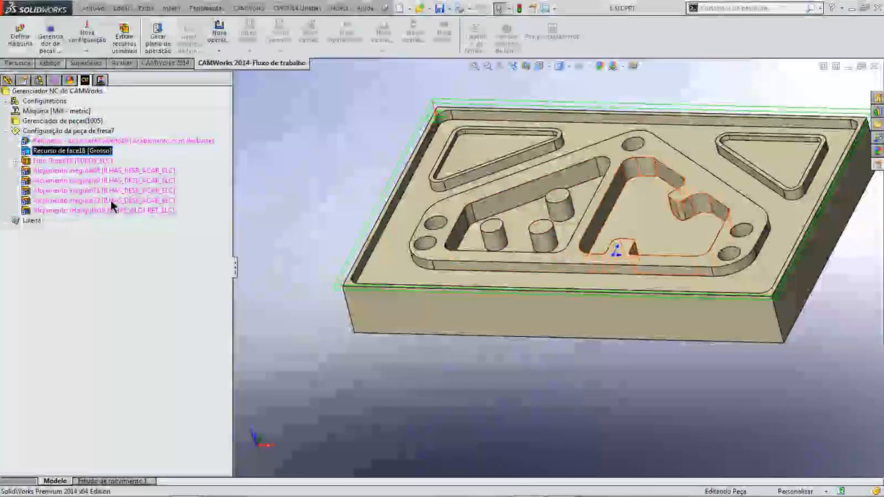
click(72, 162)
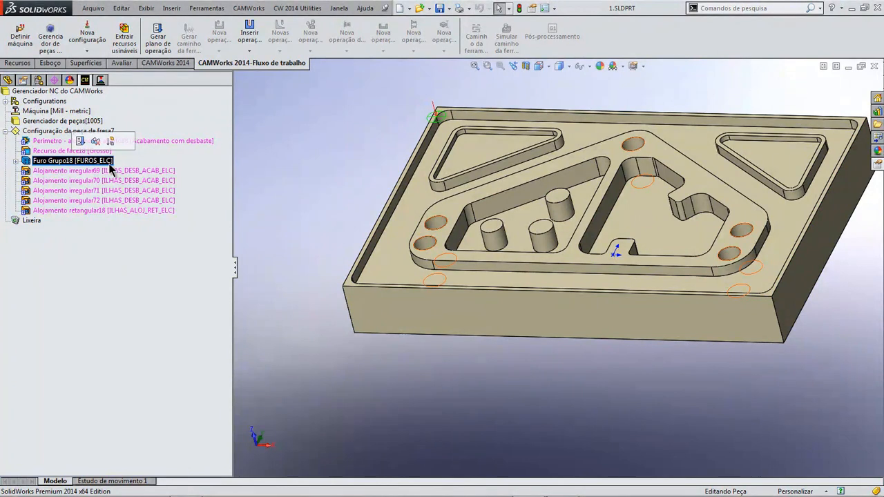
click(109, 171)
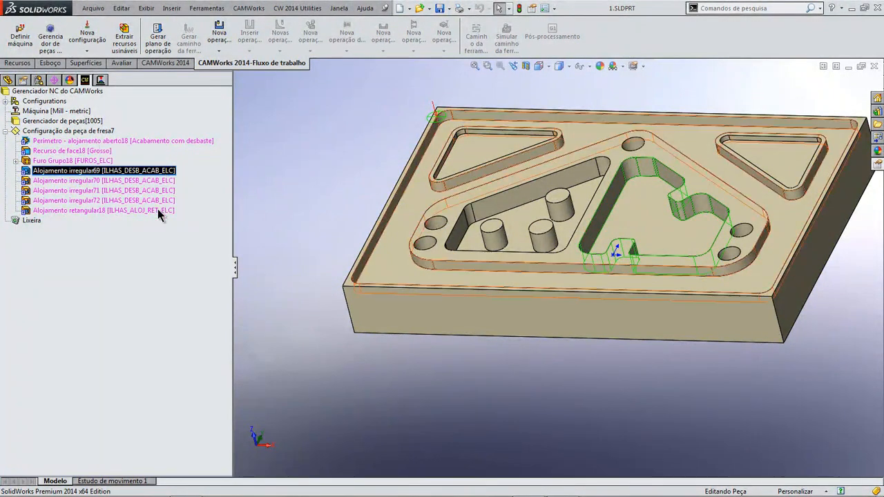
click(89, 208)
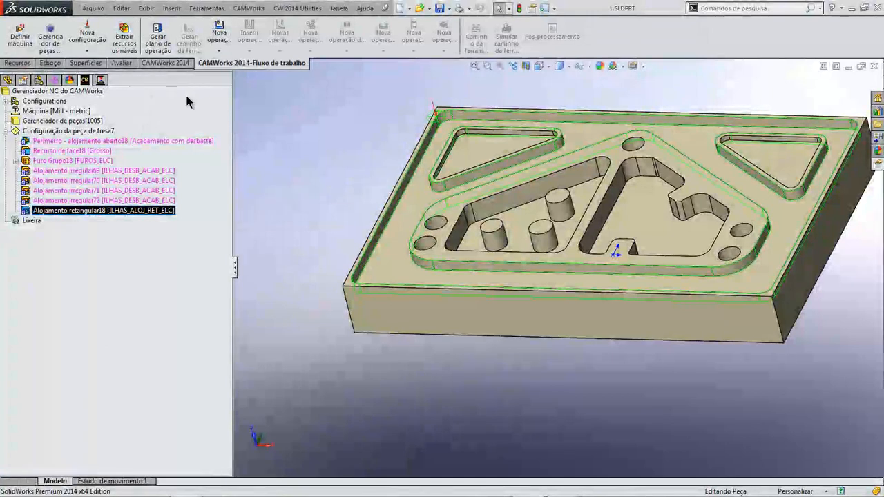
Generate the operation plan for the mill part setup and calculate the toolpaths of all its operations
click(18, 133)
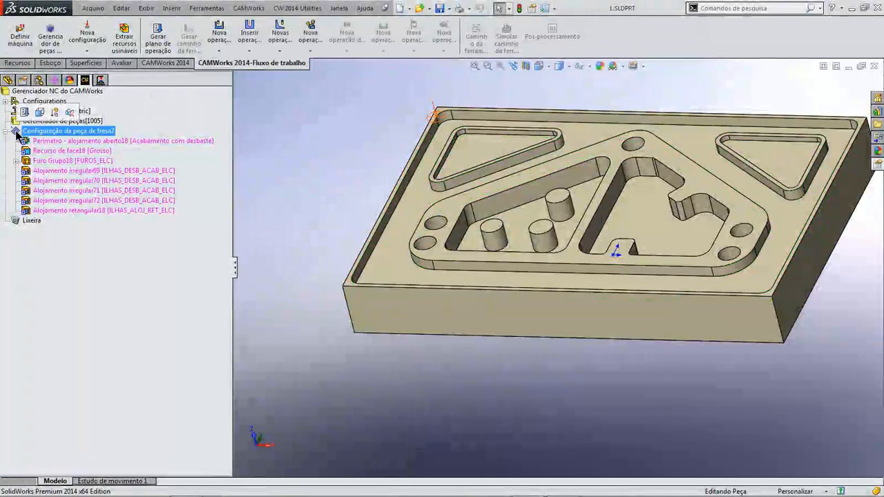
click(160, 42)
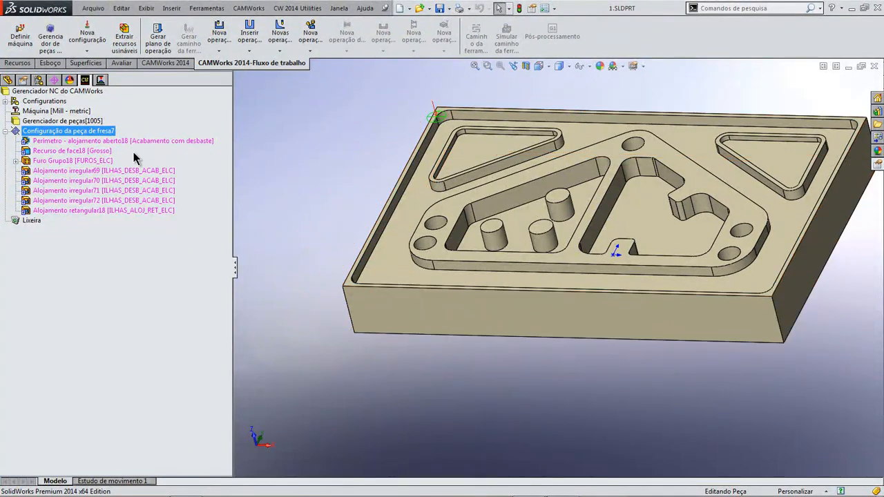
click(158, 40)
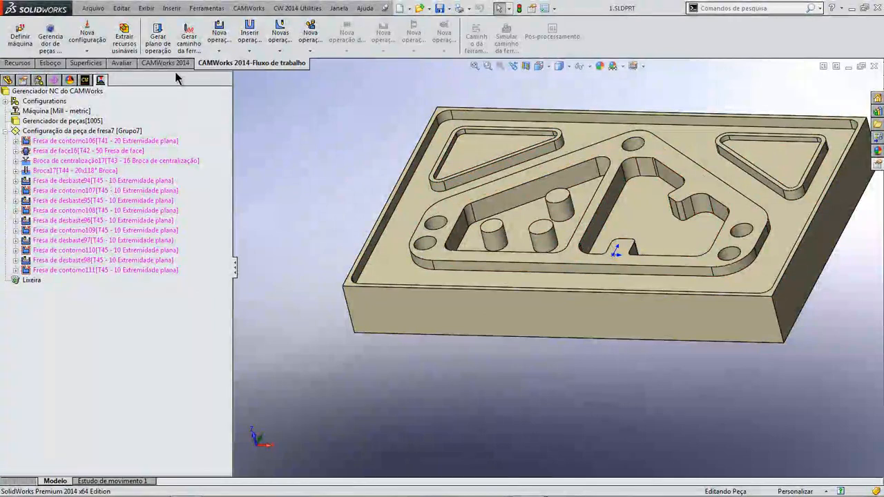
click(191, 46)
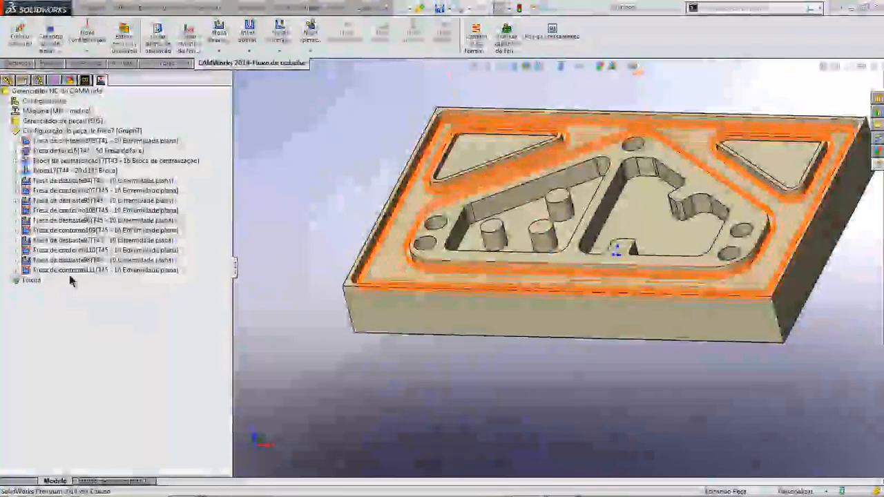
Move the face mill operation ahead of Fresa de contorno106 and sort the setup's operations by Tipo de operação
click(37, 152)
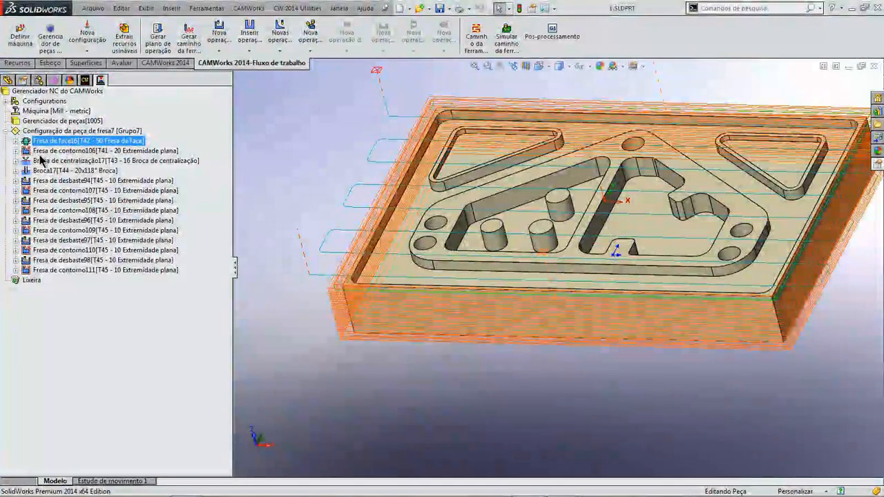
right_click(77, 131)
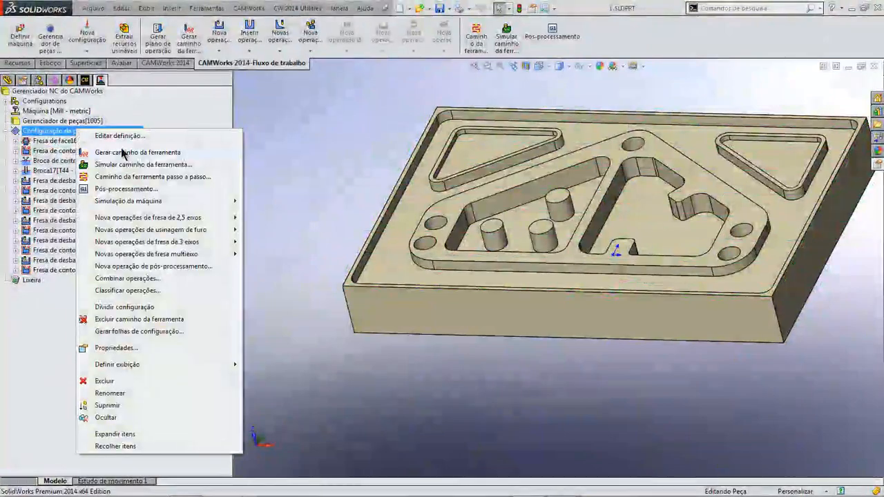
click(126, 291)
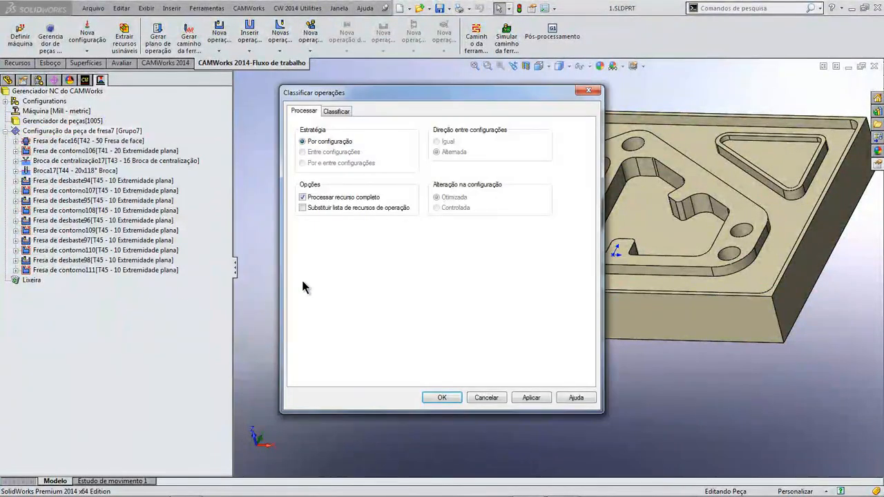
click(337, 112)
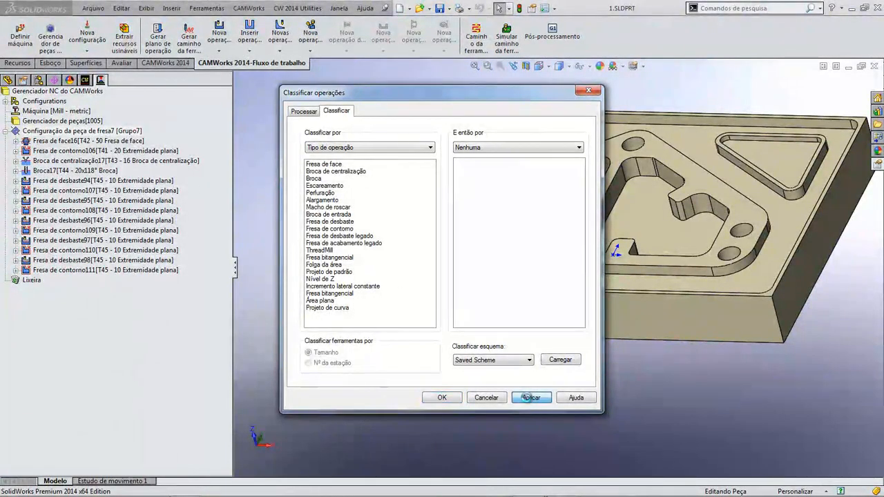
click(530, 399)
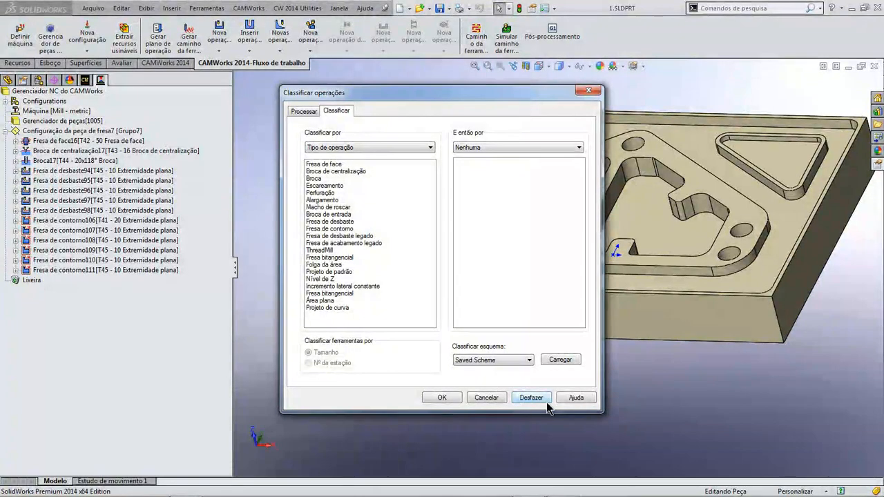
click(443, 398)
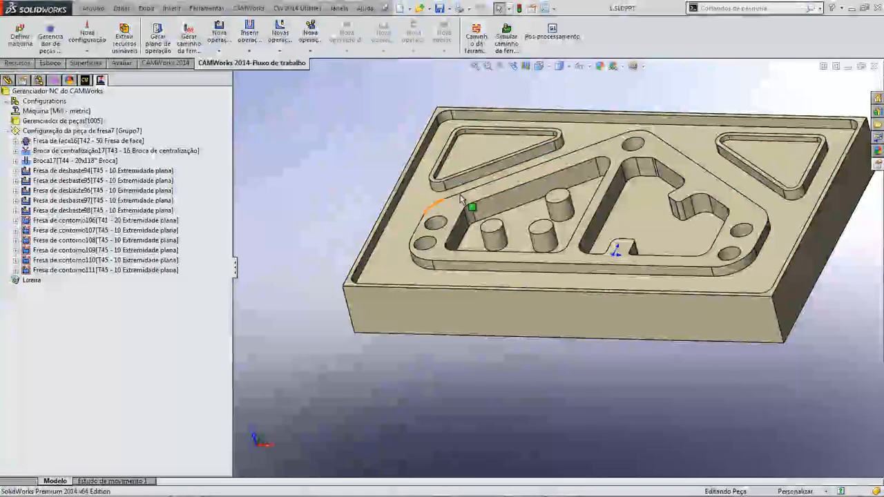
Open the toolpath simulation for the whole part, adjust its speed and start playing it
middle_drag(680, 166, 704, 203)
scroll(759, 201, up, 3)
scroll(761, 200, down, 1)
scroll(490, 255, down, 1)
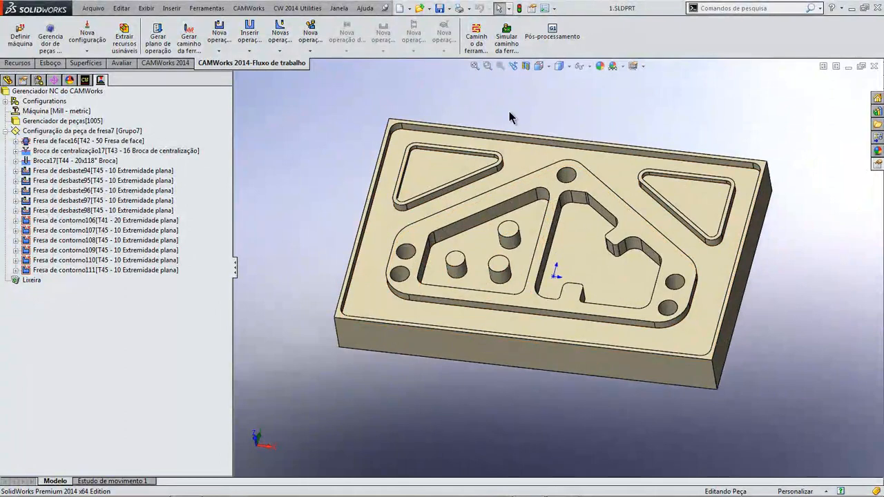
click(506, 38)
middle_drag(482, 241, 480, 189)
click(216, 45)
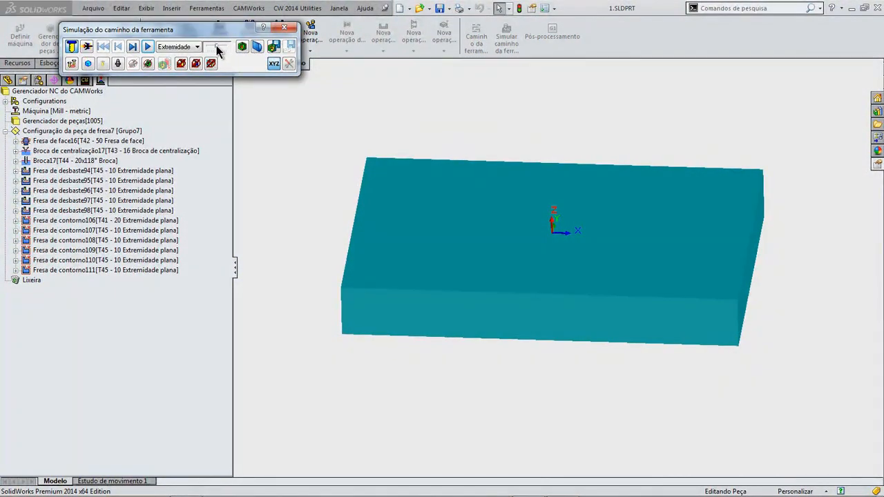
click(147, 46)
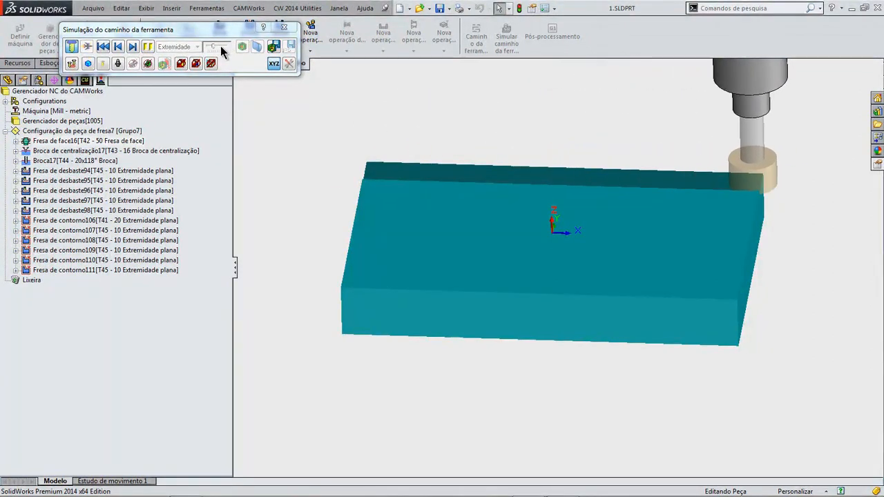
Speed up the running simulation and watch the drilling, roughing and contour operations machine the part from different angles
click(220, 46)
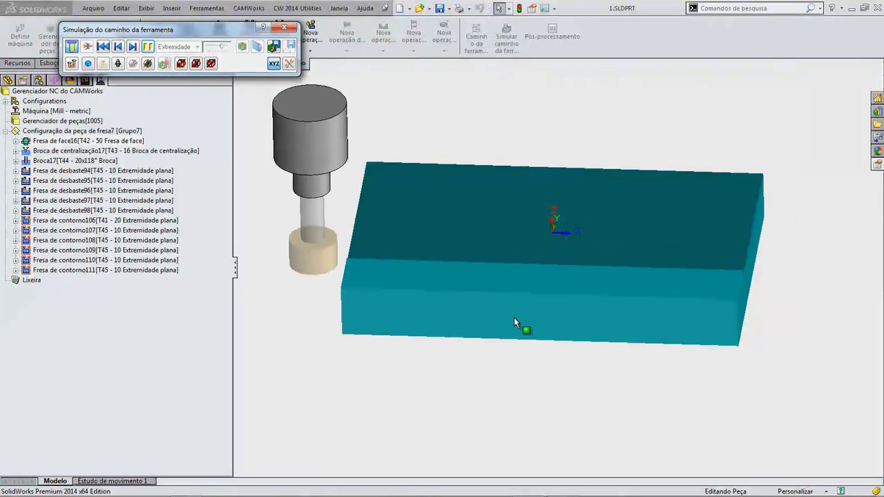
middle_drag(412, 277, 366, 220)
middle_drag(402, 178, 405, 234)
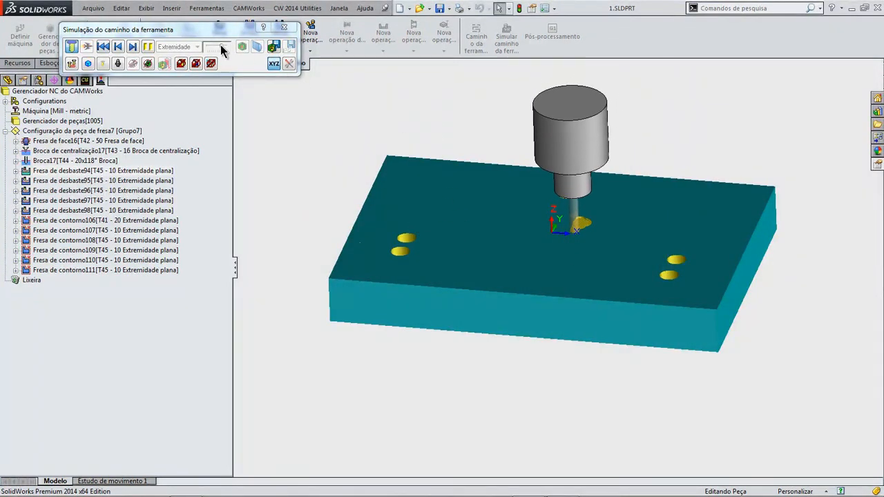
drag(221, 45, 228, 46)
middle_drag(515, 190, 610, 268)
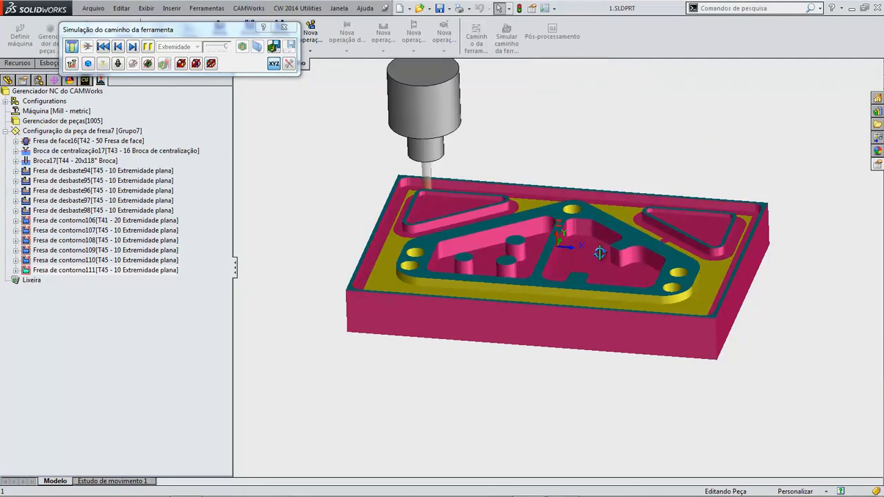
Inspect the fully machined plate from different angles and close the toolpath simulation
middle_drag(656, 167, 492, 115)
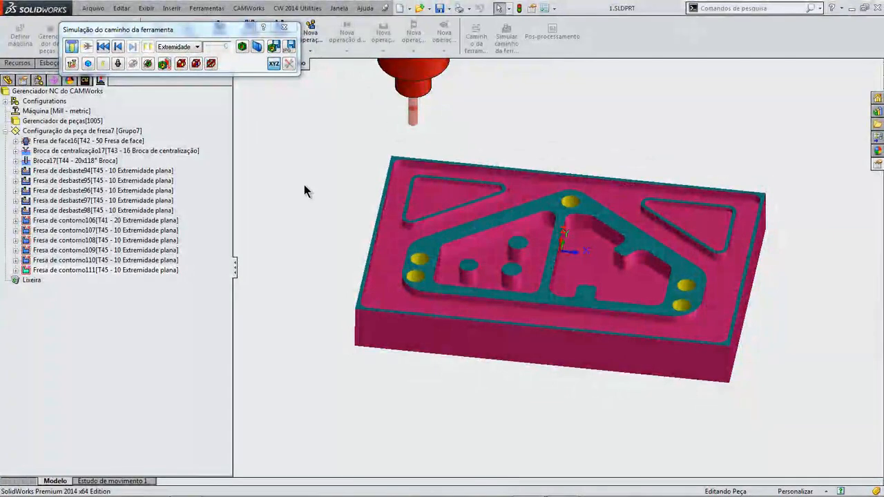
middle_drag(473, 332, 471, 288)
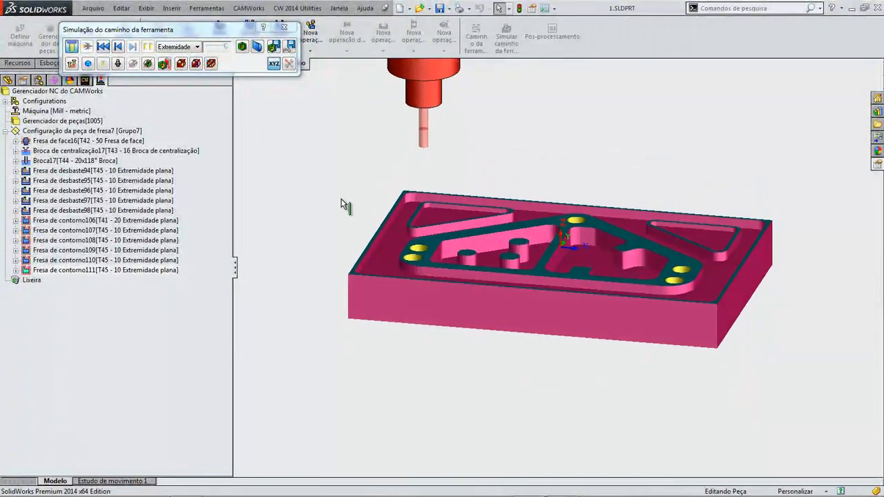
click(283, 28)
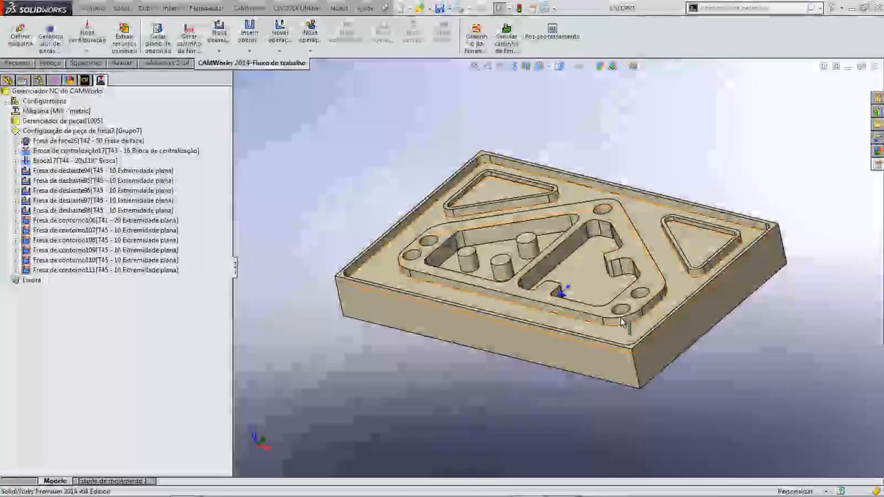
Set the face mill operation's first and maximum cut amounts to 1 mm and update its toolpath
click(31, 141)
scroll(319, 305, down, 6)
scroll(540, 258, up, 5)
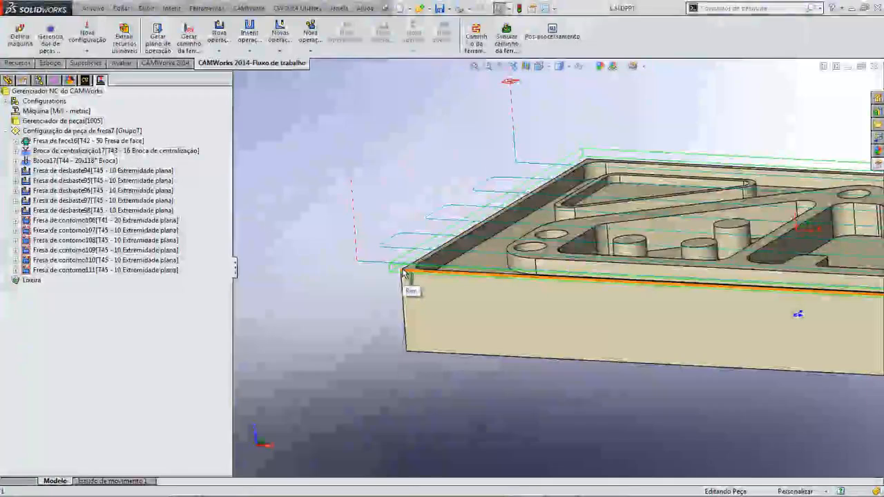
double_click(30, 143)
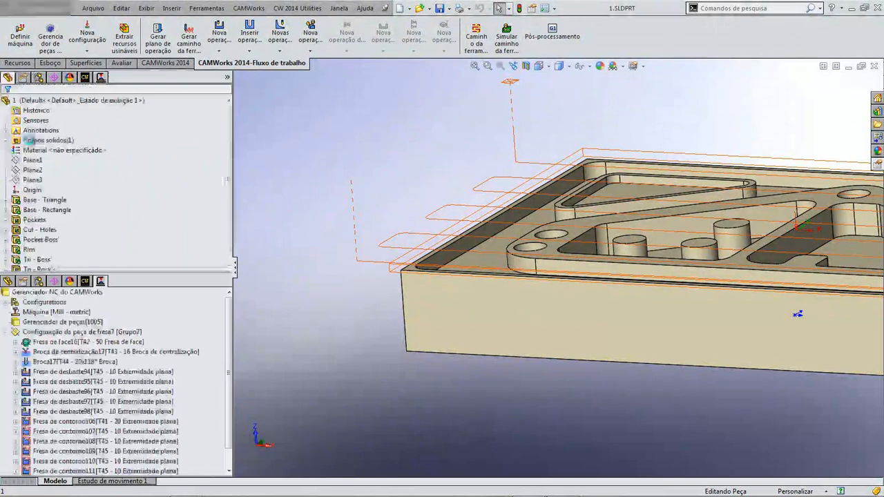
click(392, 37)
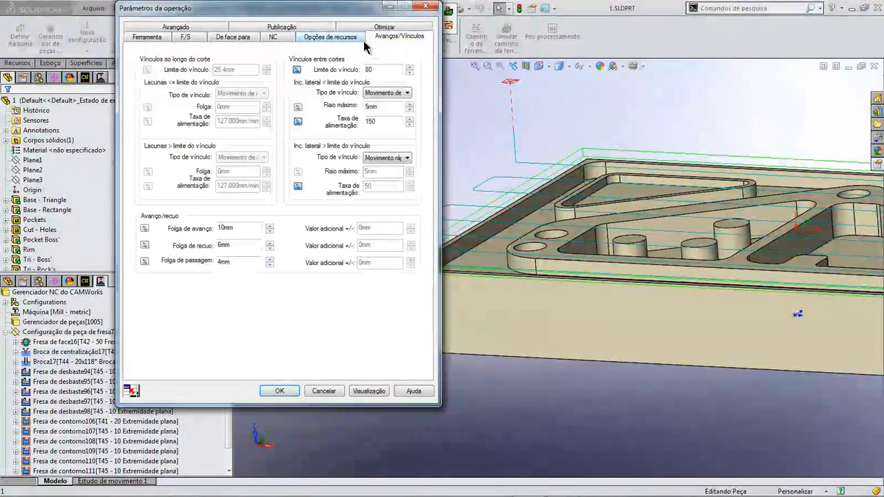
click(232, 37)
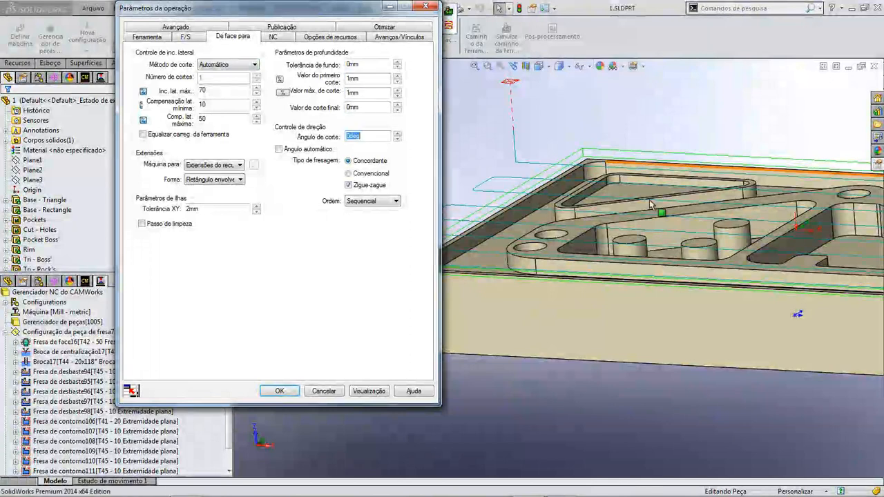
click(279, 390)
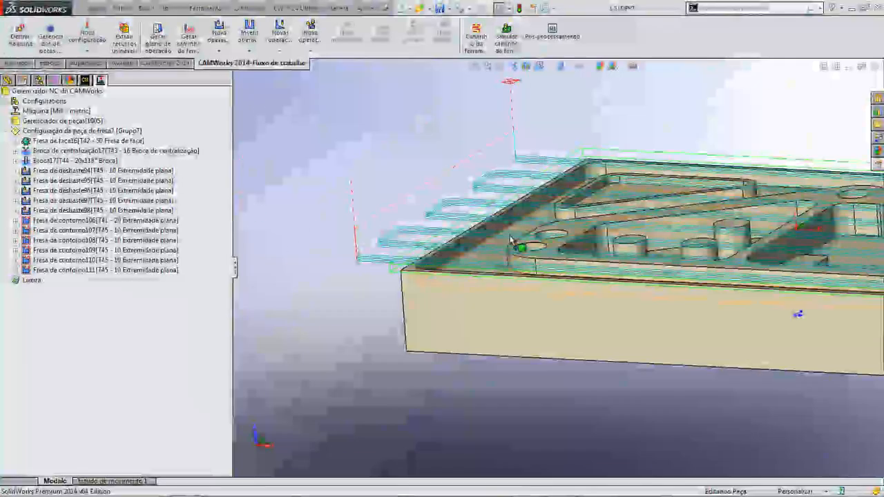
Examine the face mill's layered zigzag passes and its entry and link moves over the plate
scroll(508, 240, down, 3)
scroll(413, 277, up, 3)
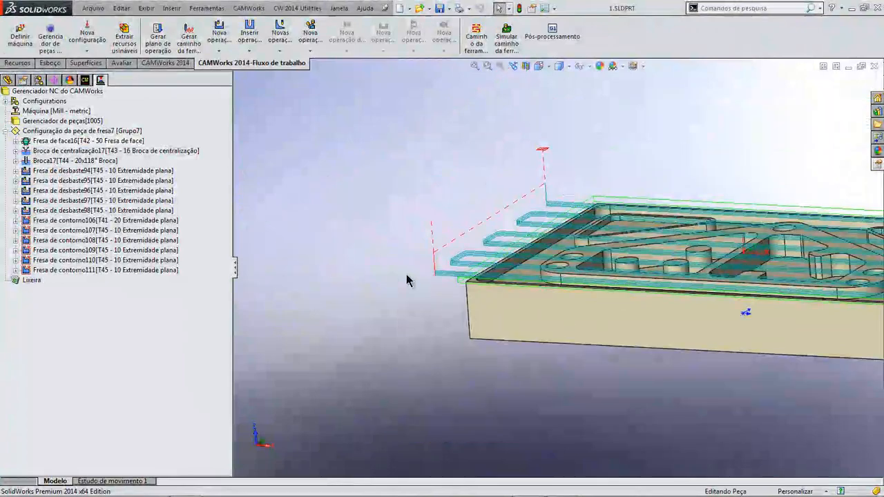
scroll(703, 271, up, 2)
middle_drag(730, 276, 293, 262)
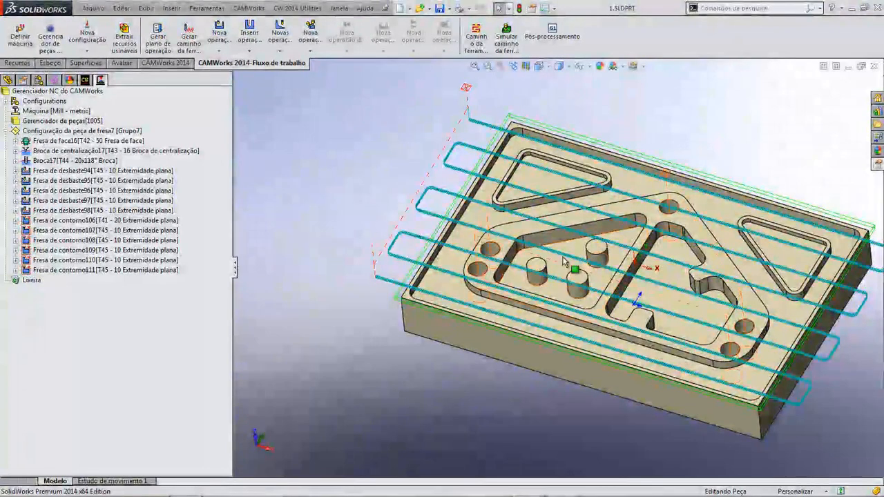
scroll(552, 257, down, 3)
scroll(600, 290, up, 5)
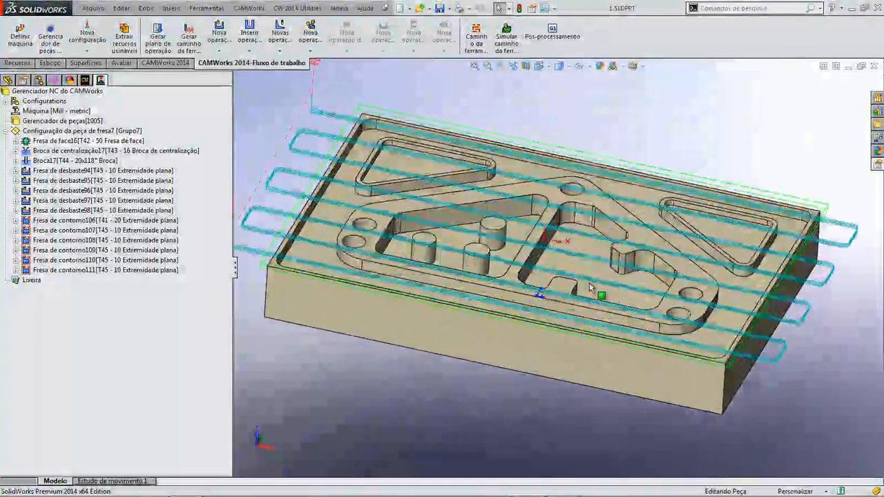
scroll(580, 273, down, 1)
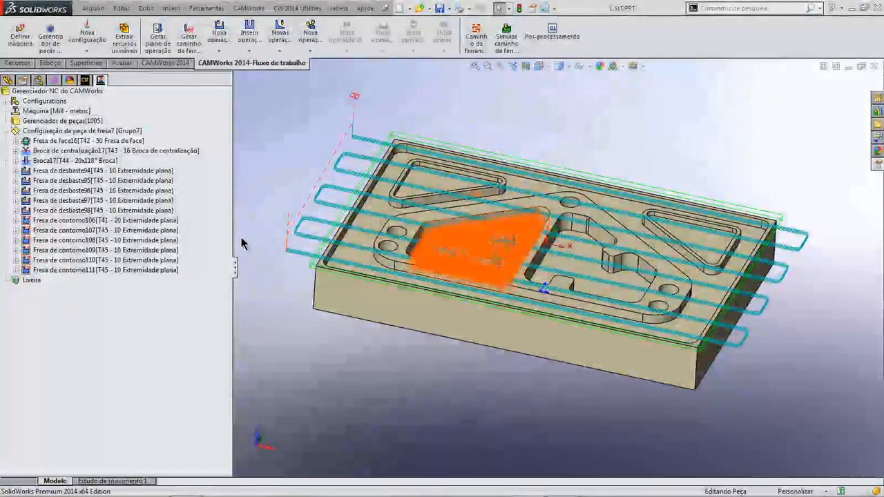
scroll(308, 259, down, 4)
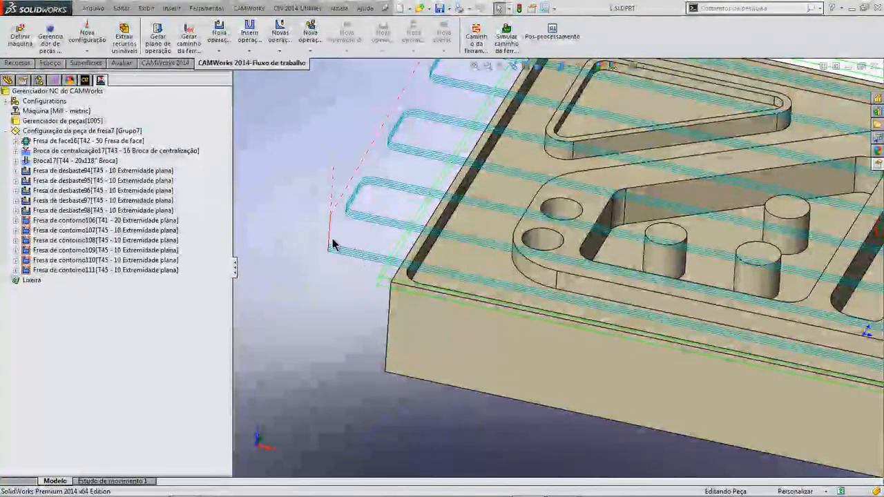
scroll(419, 247, up, 5)
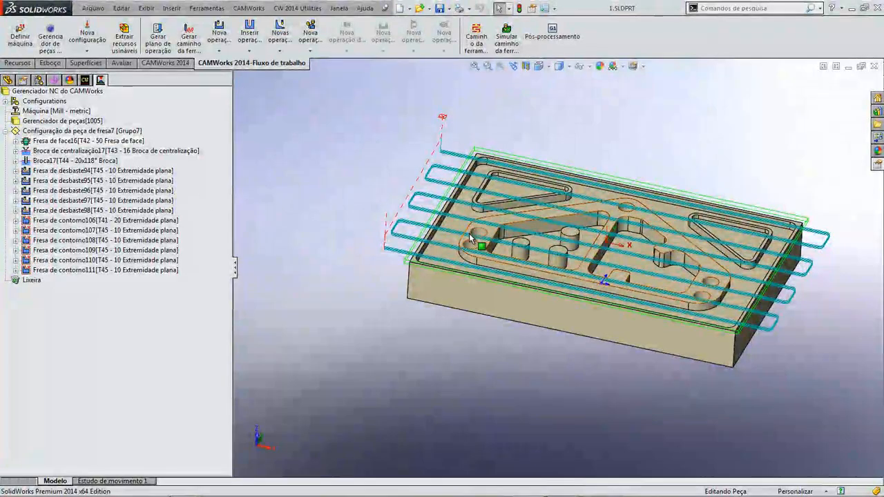
scroll(471, 235, down, 3)
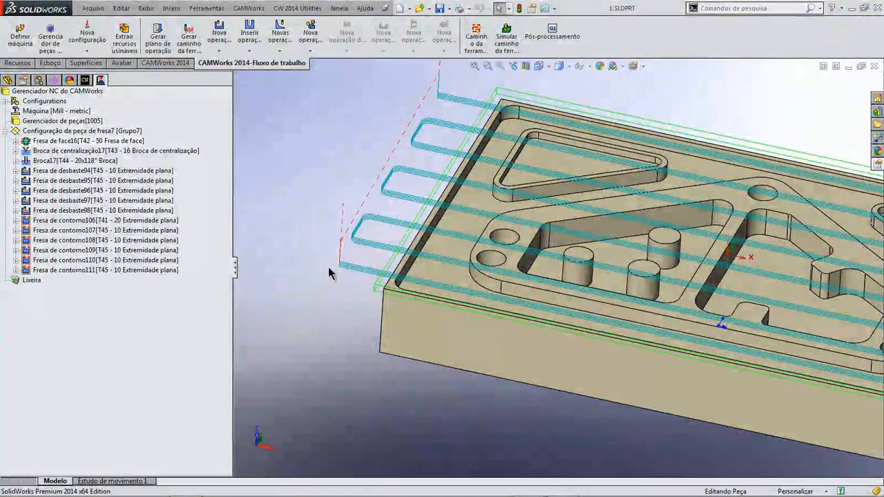
scroll(508, 299, down, 1)
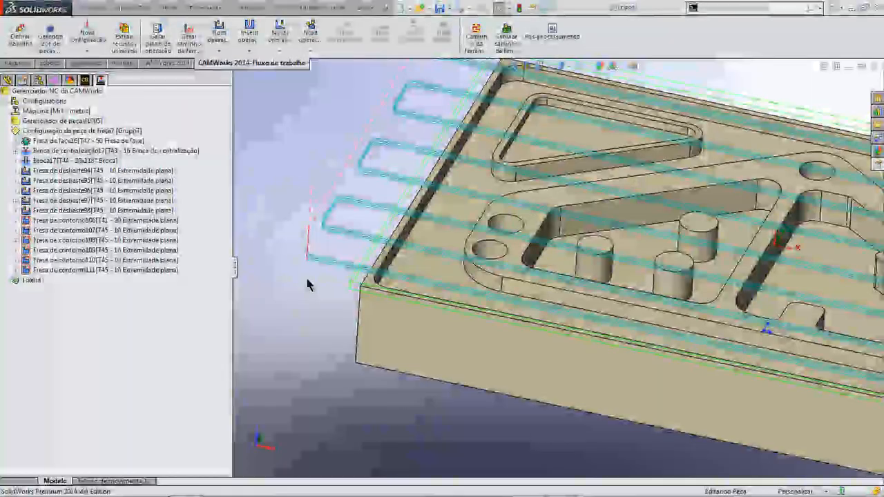
scroll(304, 237, down, 2)
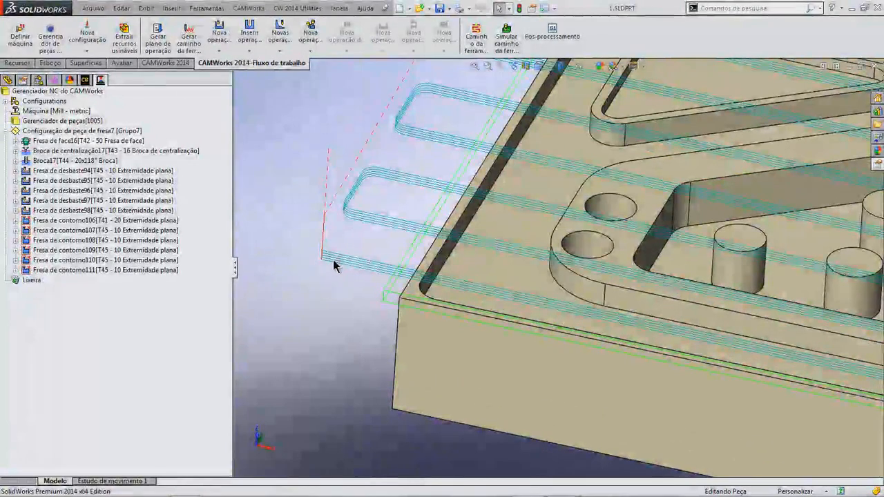
Save the operation plan of Recurso de face18 to the technology database, replacing the existing feature condition
click(85, 81)
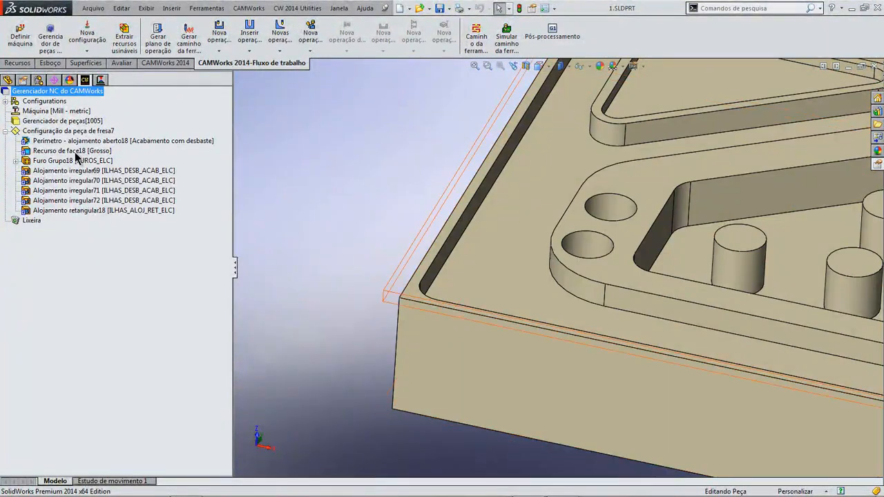
right_click(76, 152)
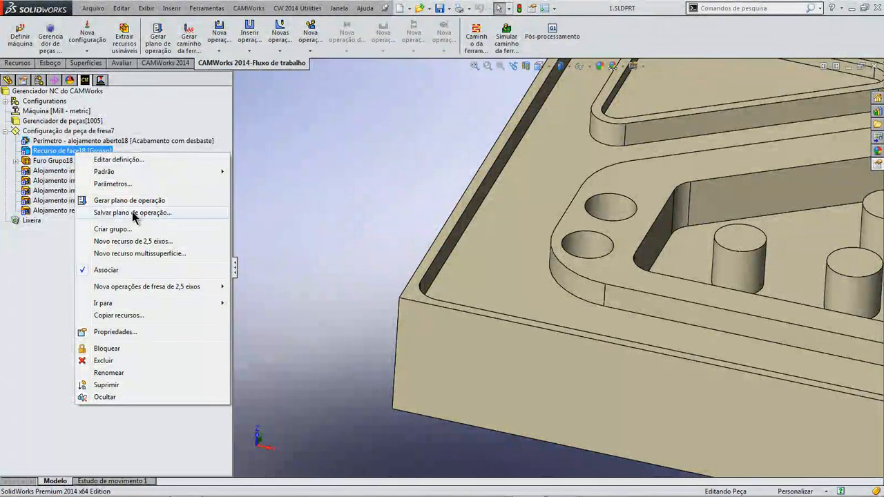
click(132, 213)
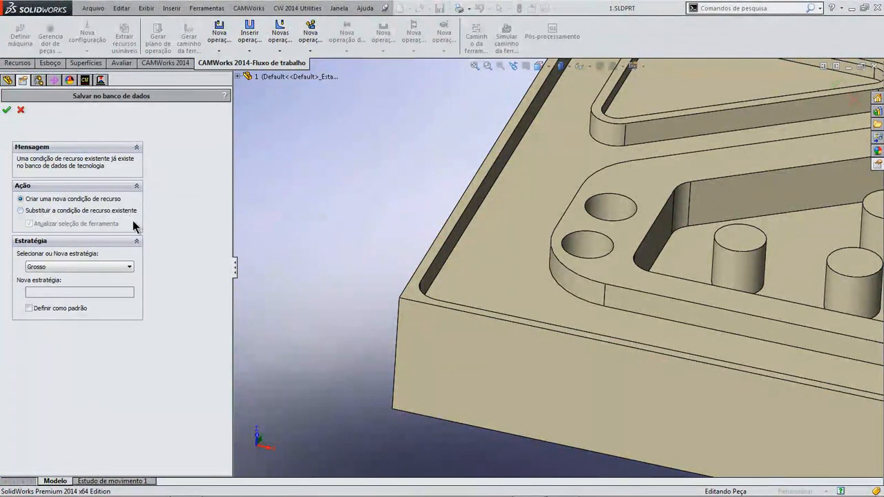
click(21, 211)
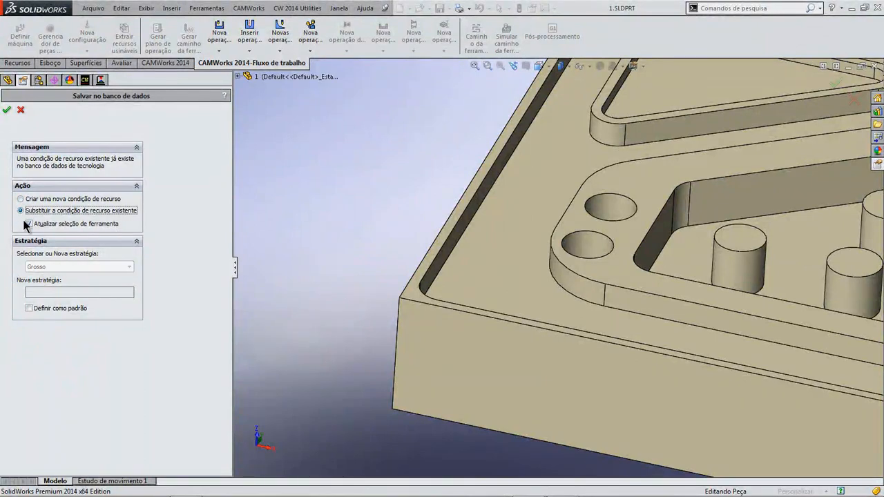
click(8, 109)
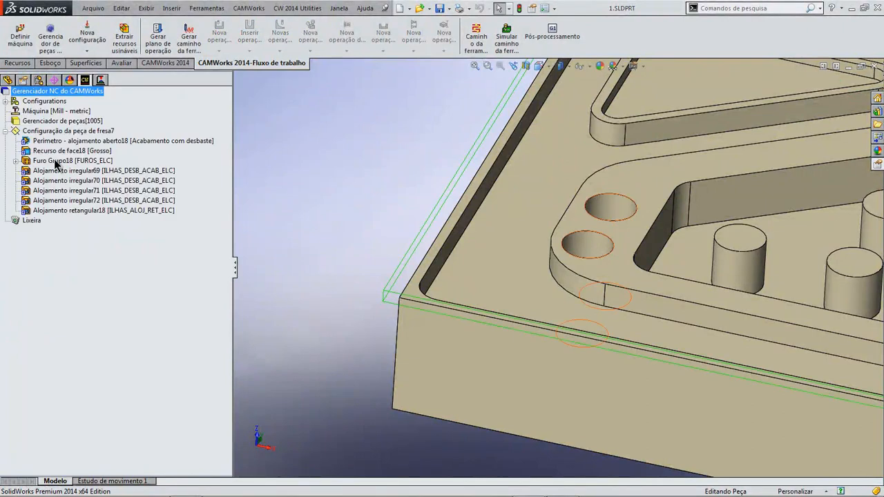
click(67, 152)
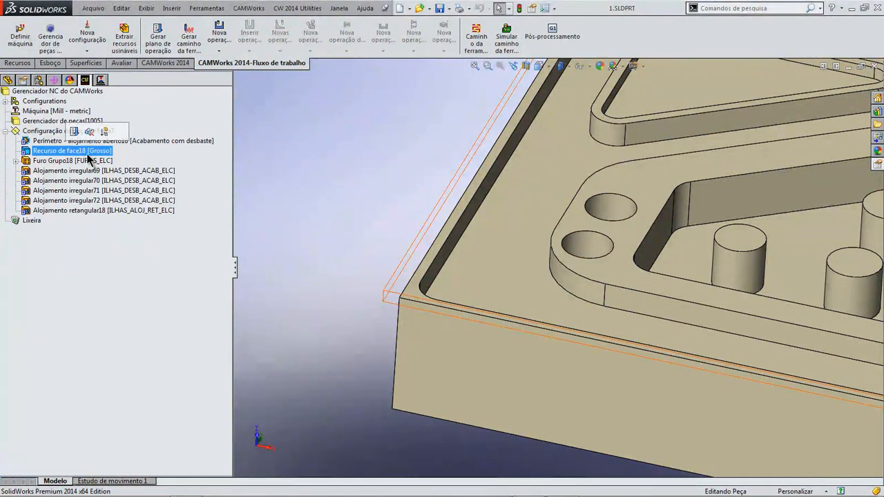
Delete all operations of the mill part setup, from the face mill to Fresa de contorno111, and empty the recycle bin
click(102, 80)
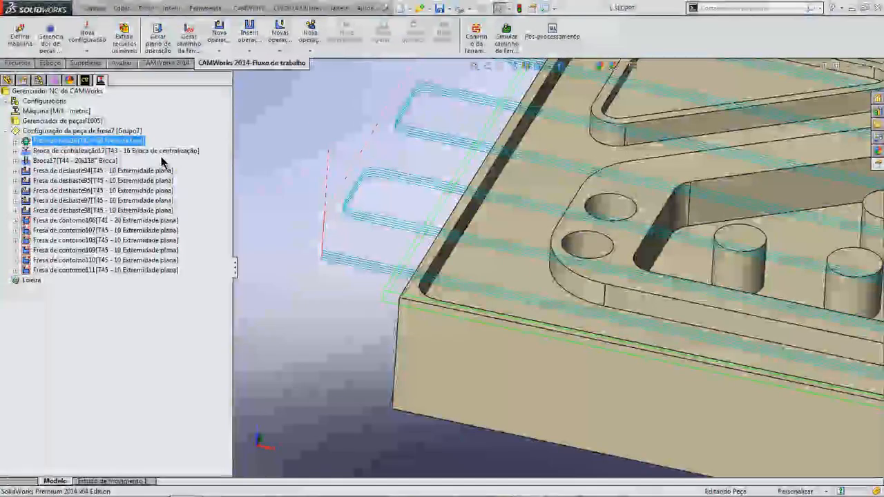
click(83, 270)
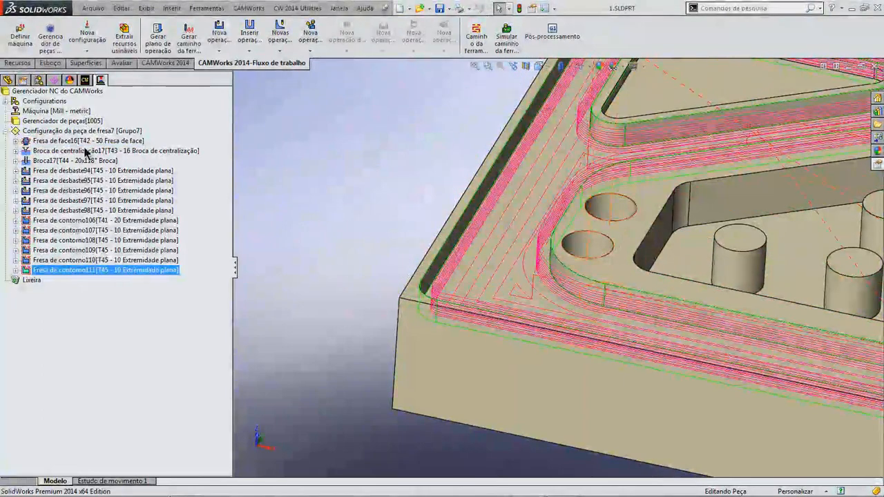
shift+click(81, 149)
right_click(104, 149)
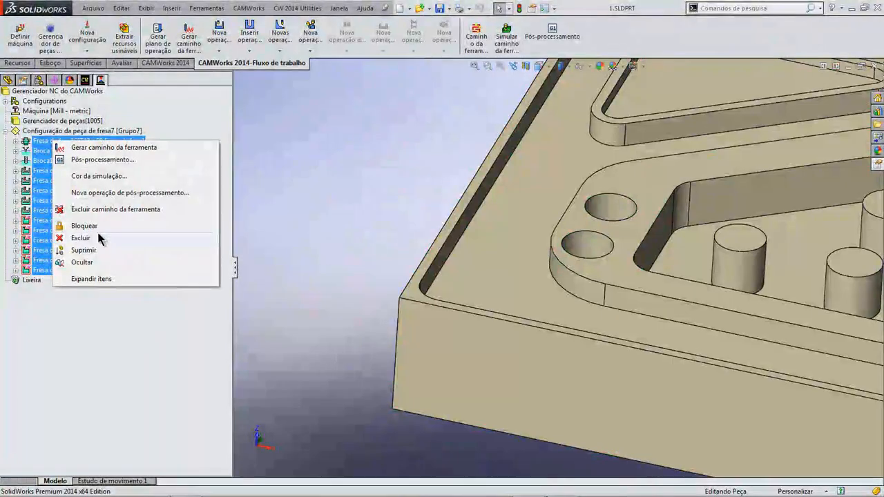
click(96, 247)
click(471, 281)
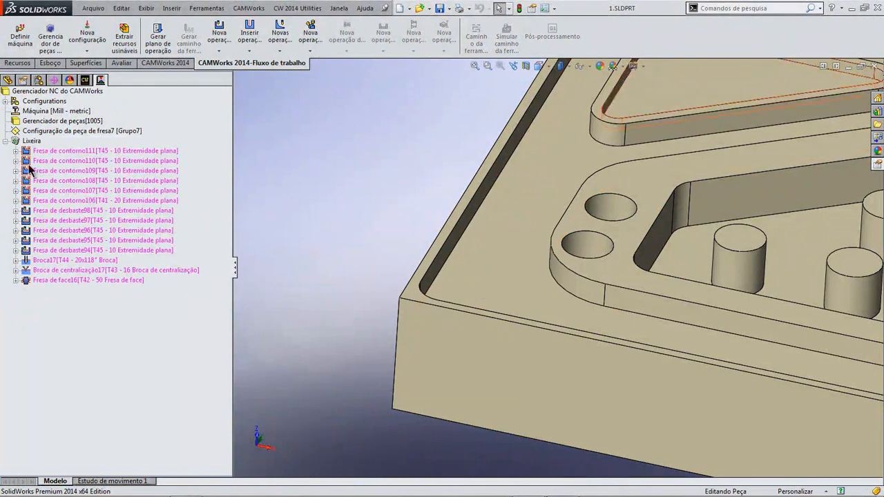
right_click(32, 142)
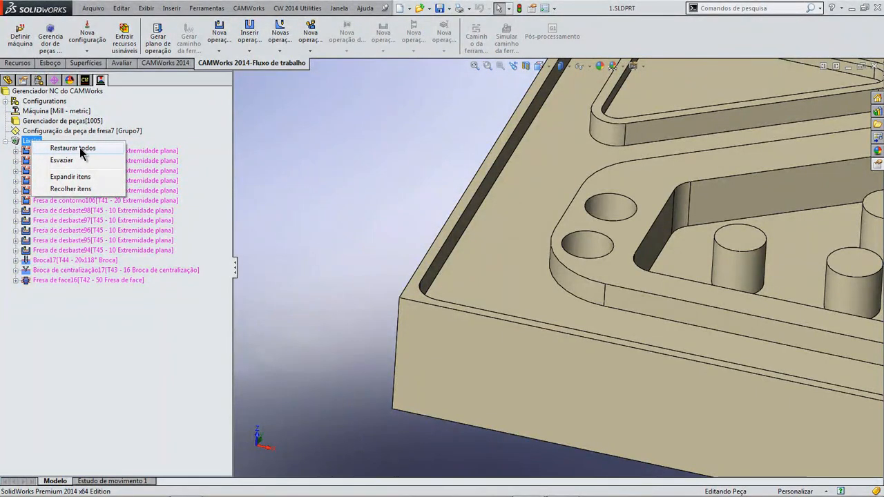
click(76, 160)
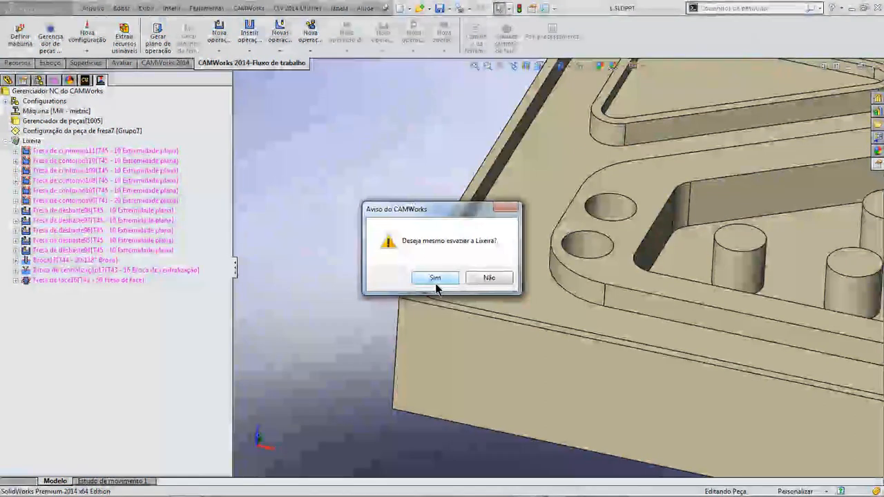
click(433, 278)
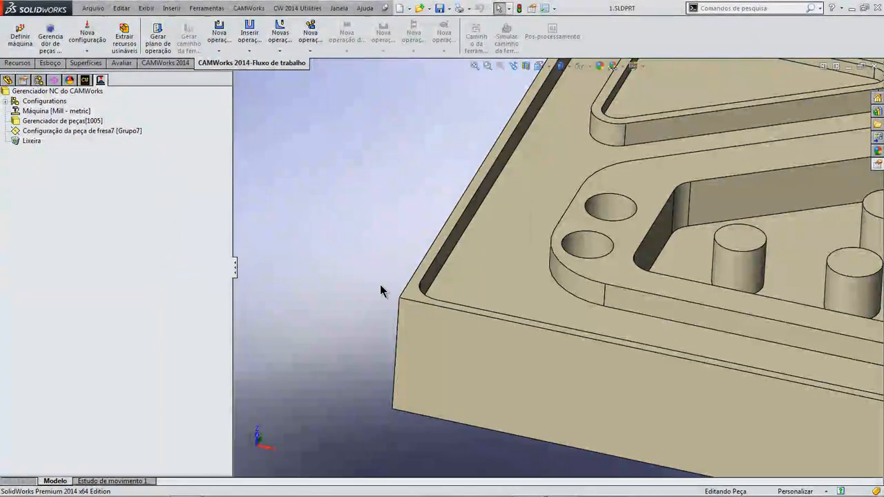
Delete all machining features of the mill part setup, from the open-pocket perimeter to Alojamento retangular18, and empty the recycle bin
click(87, 81)
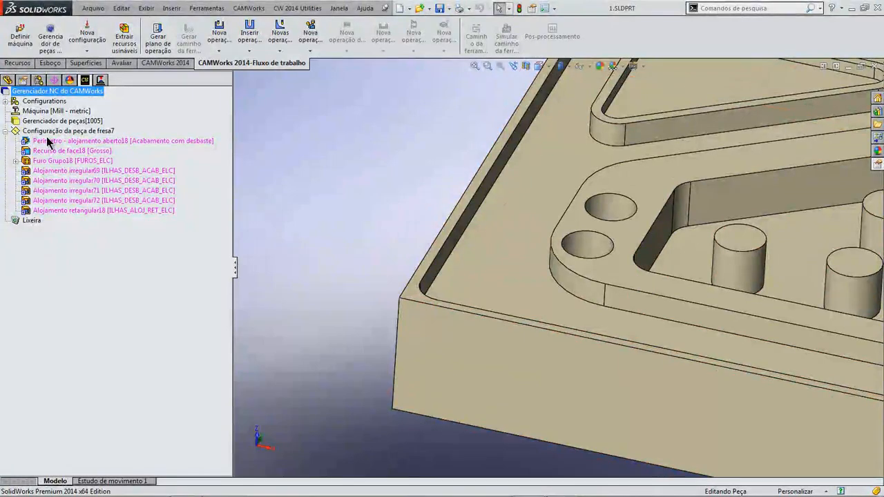
click(49, 142)
shift+click(74, 205)
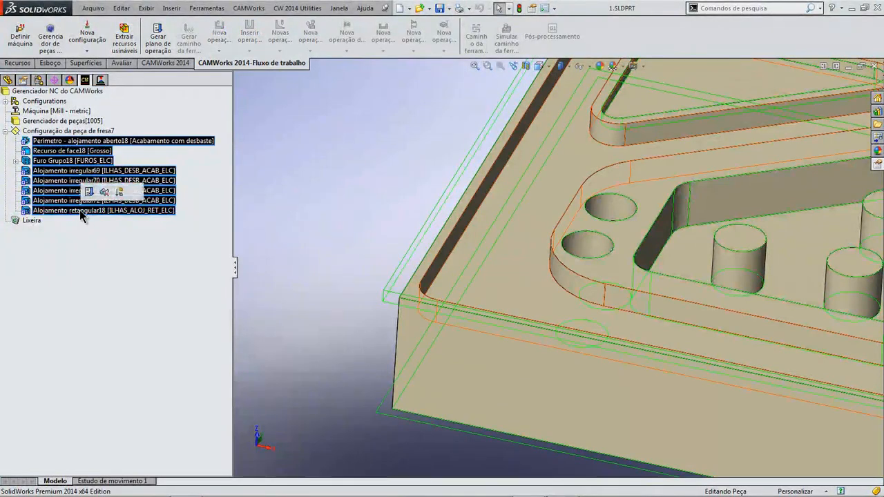
right_click(72, 209)
click(121, 275)
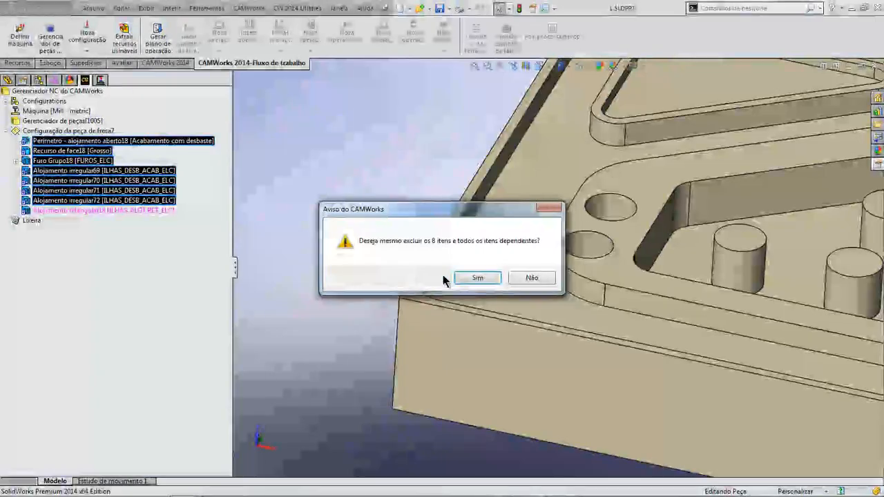
click(457, 277)
right_click(31, 143)
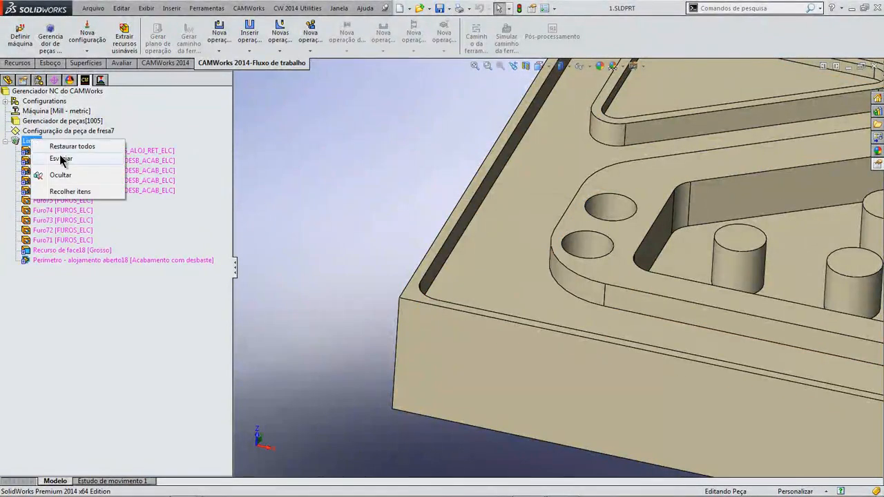
click(76, 189)
click(430, 277)
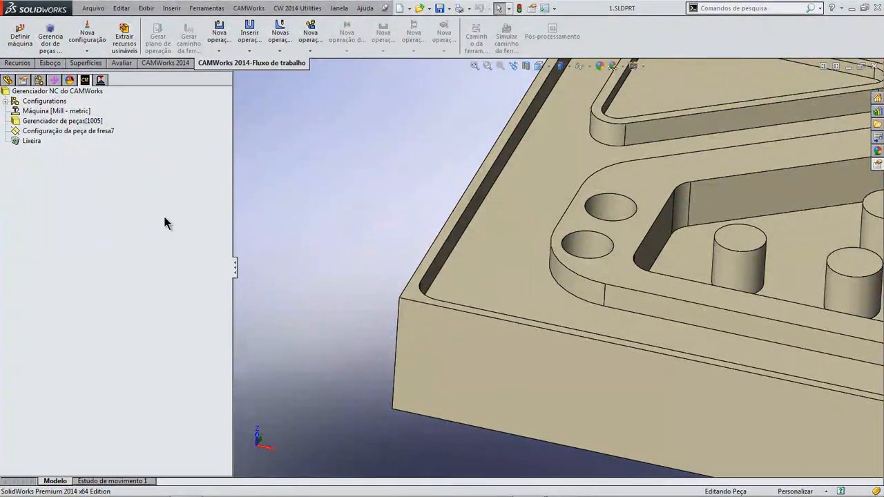
Extract the machinable features of the plate into the mill part setup
scroll(453, 217, up, 5)
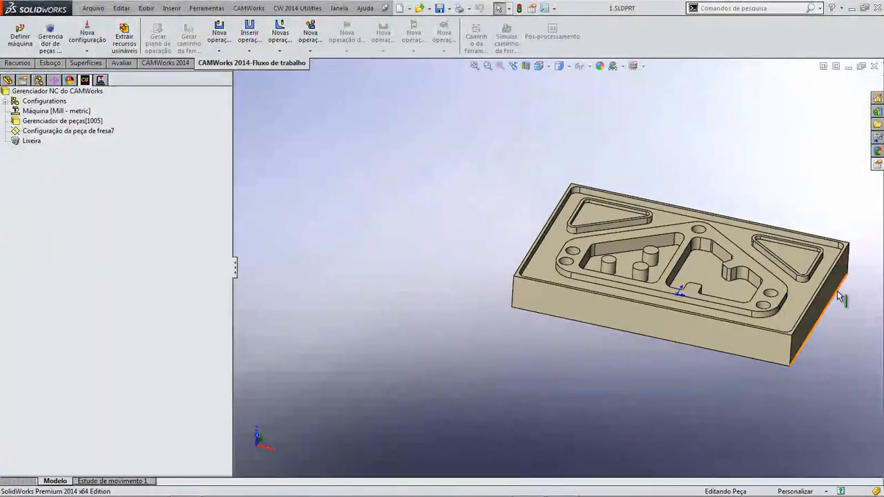
scroll(835, 279, down, 2)
click(125, 38)
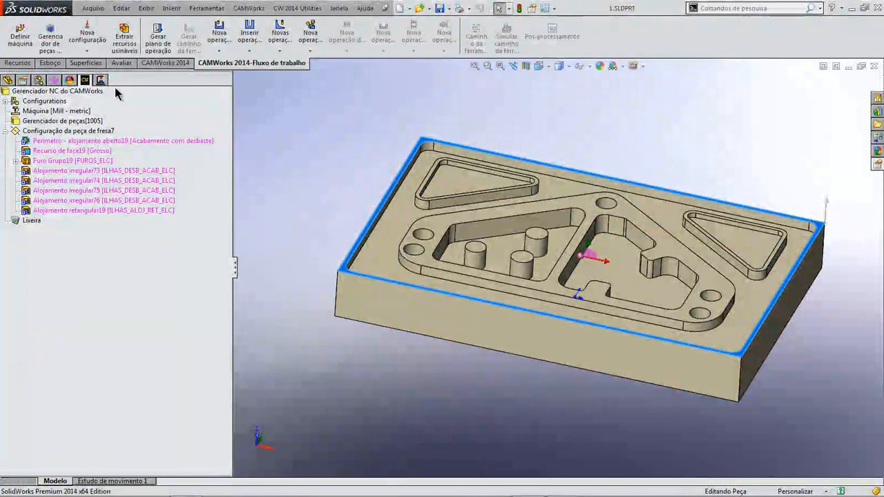
Generate the operation plan and the toolpaths for all extracted features
click(155, 45)
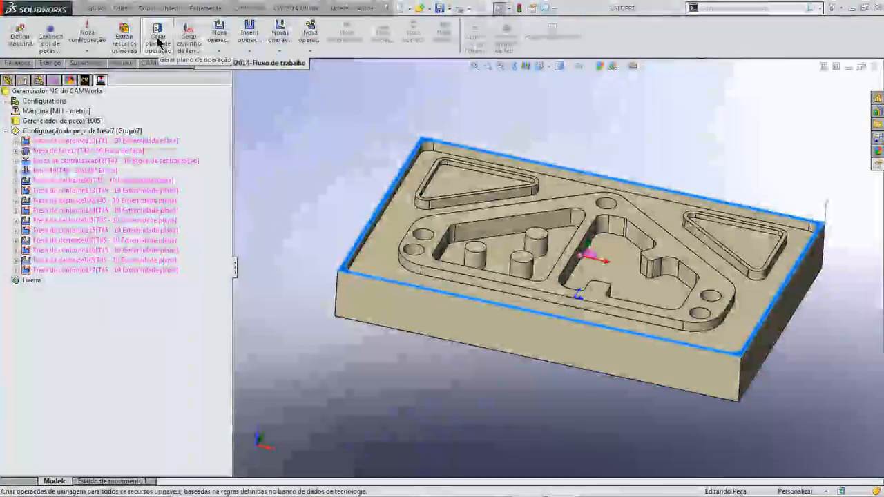
click(191, 45)
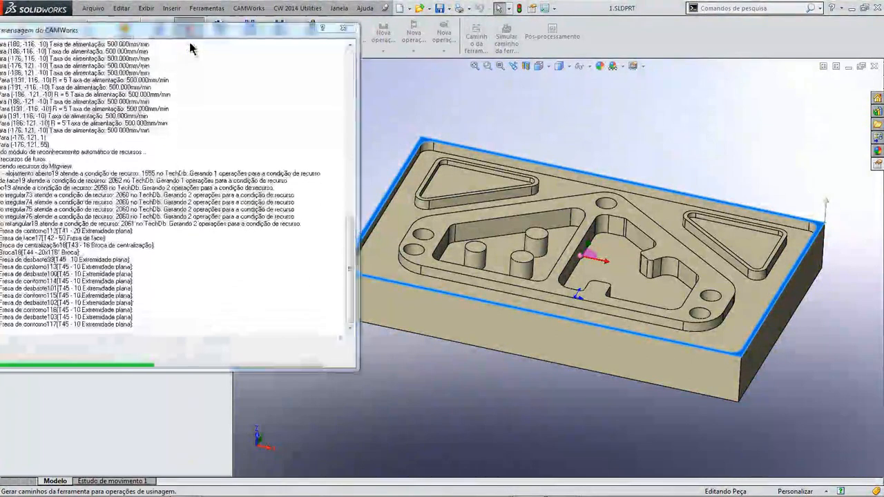
Sort the operations of the mill part setup by operation type, keeping the face mill first in the default order
right_click(89, 131)
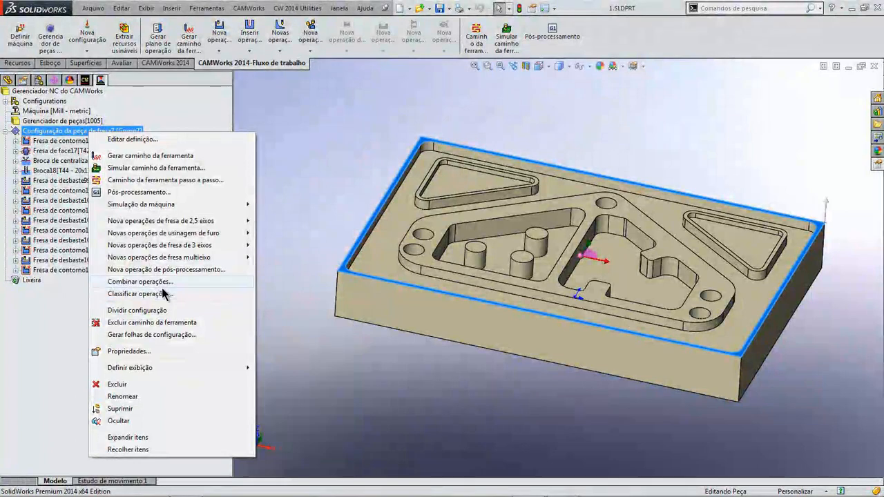
click(163, 293)
click(337, 111)
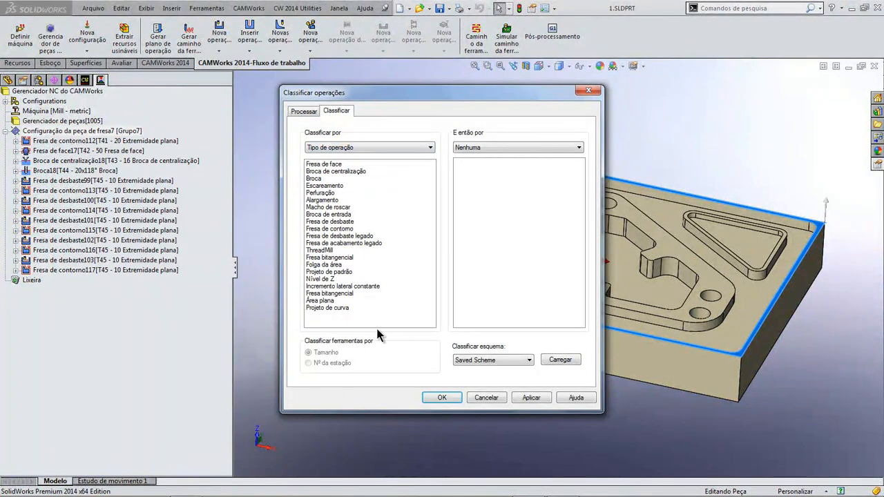
click(531, 398)
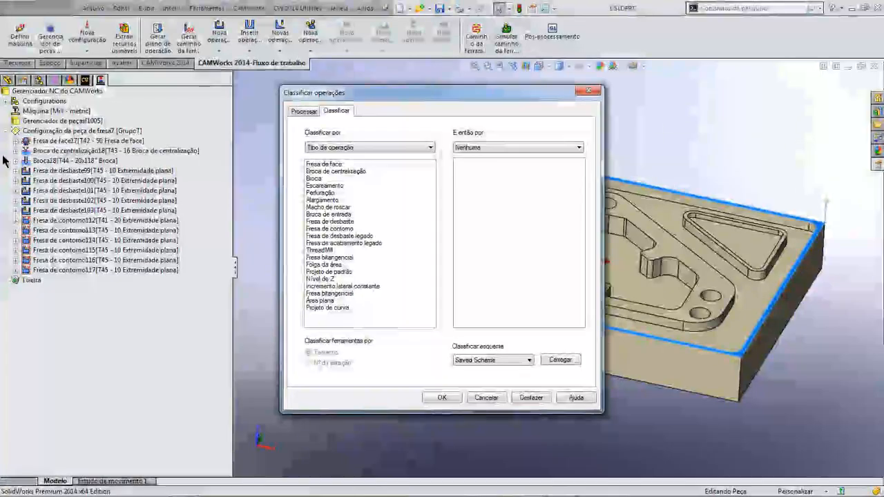
click(440, 398)
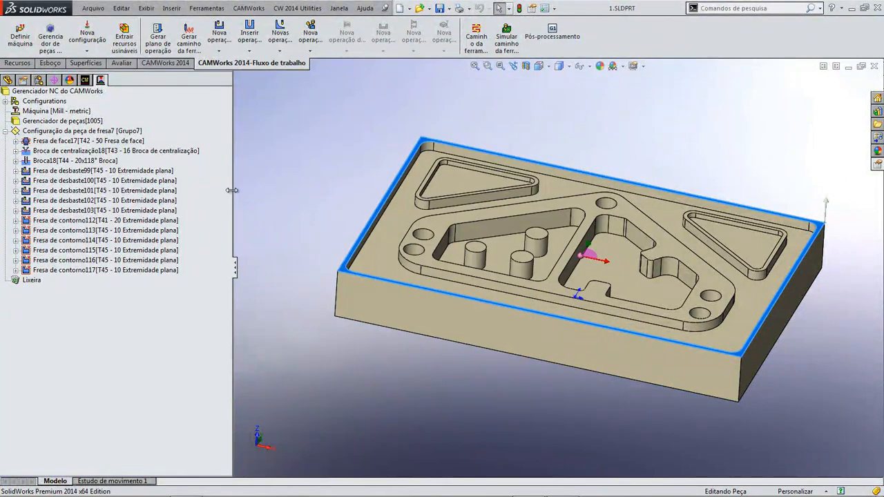
Examine the face mill's regenerated toolpath over the plate, including its layered passes and the link moves beyond the edges
click(69, 140)
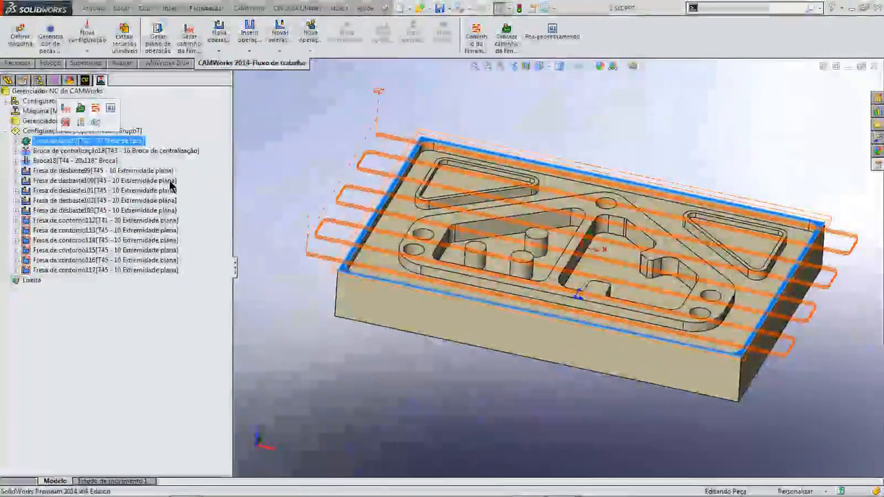
scroll(342, 262, down, 5)
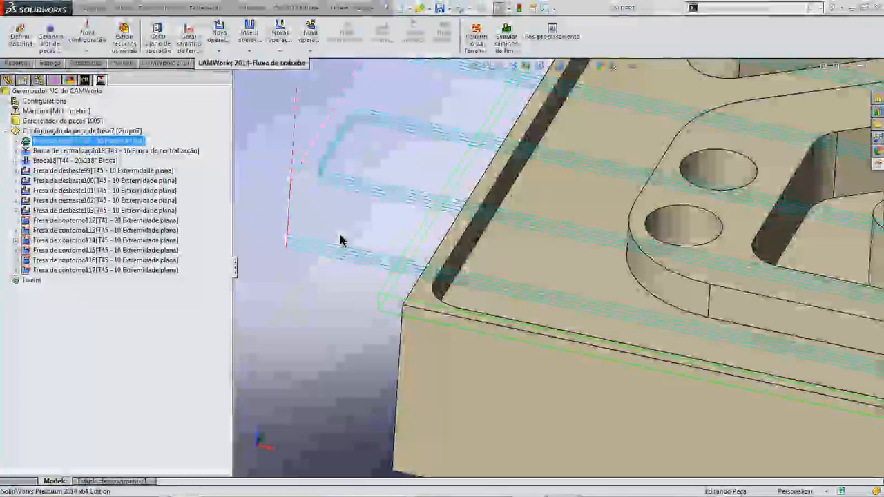
scroll(366, 231, up, 8)
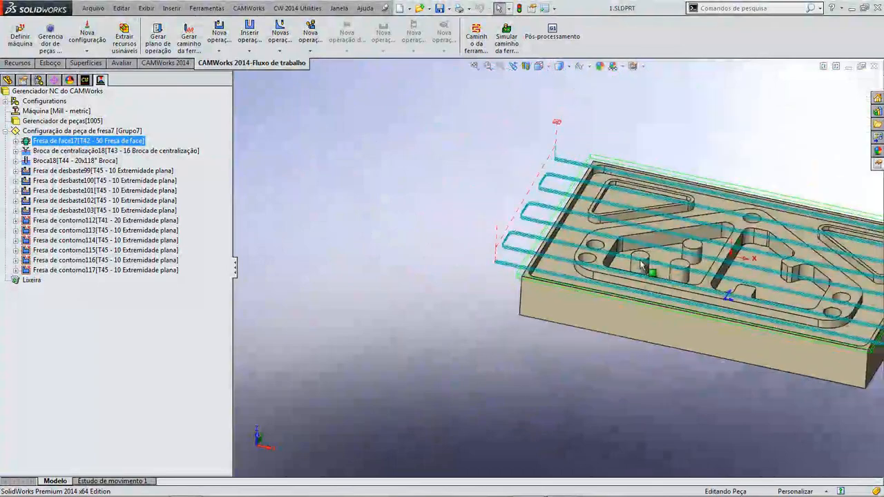
scroll(564, 262, down, 3)
scroll(556, 267, up, 2)
scroll(556, 266, up, 4)
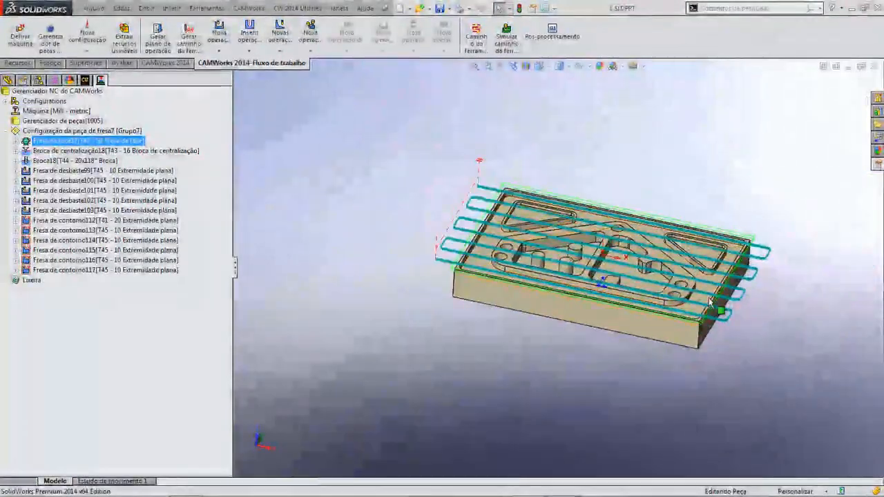
scroll(550, 274, down, 4)
scroll(459, 256, down, 2)
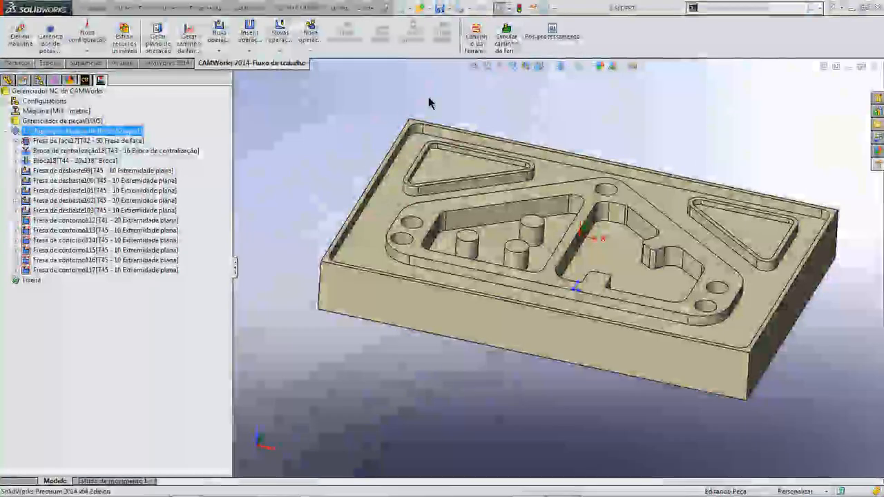
Generate an XML setup sheet for the mill part setup with the CWDefaultMillTemplate-5 style sheet, regenerating all images
right_click(74, 135)
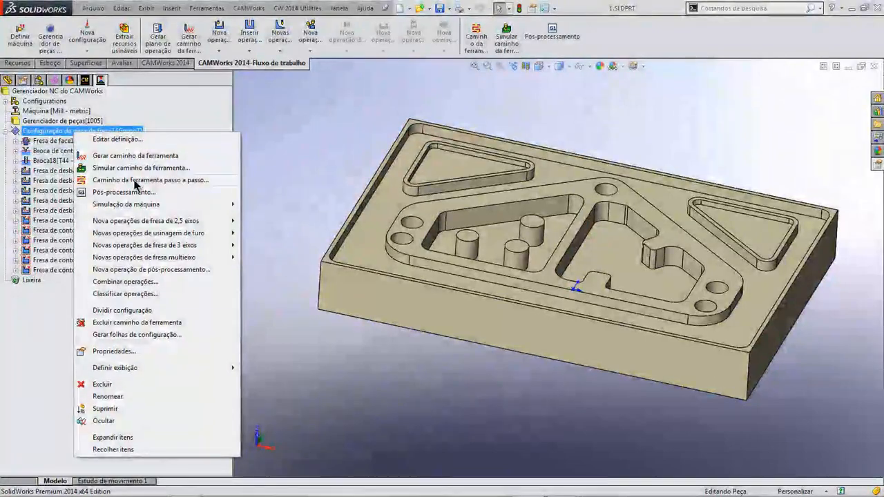
click(137, 335)
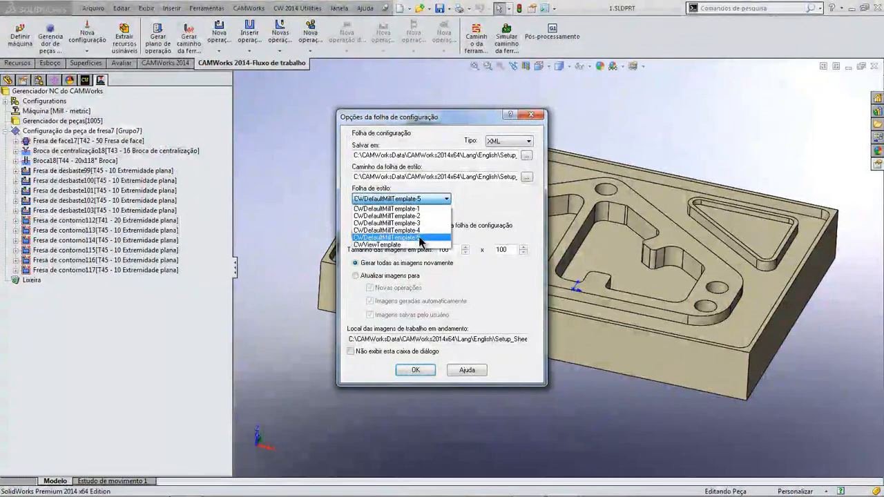
click(415, 370)
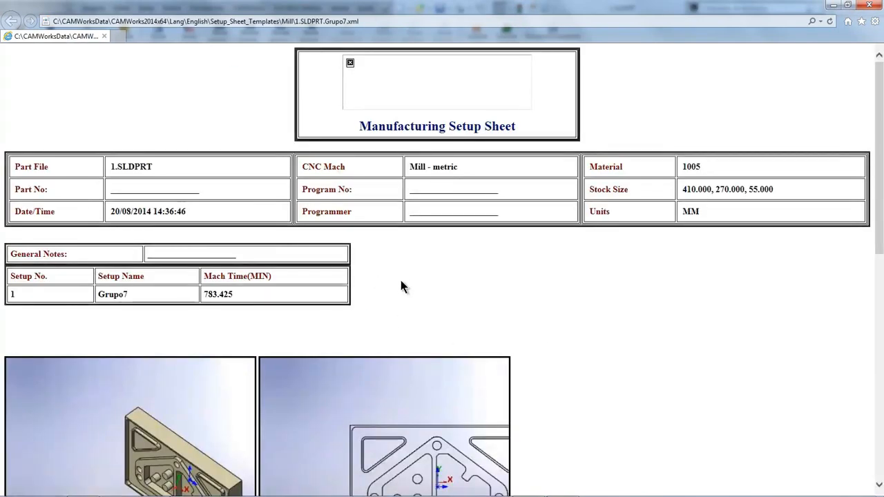
Review the setup sheet's part data, machining time, images and tool list, and close it
scroll(609, 302, down, 2)
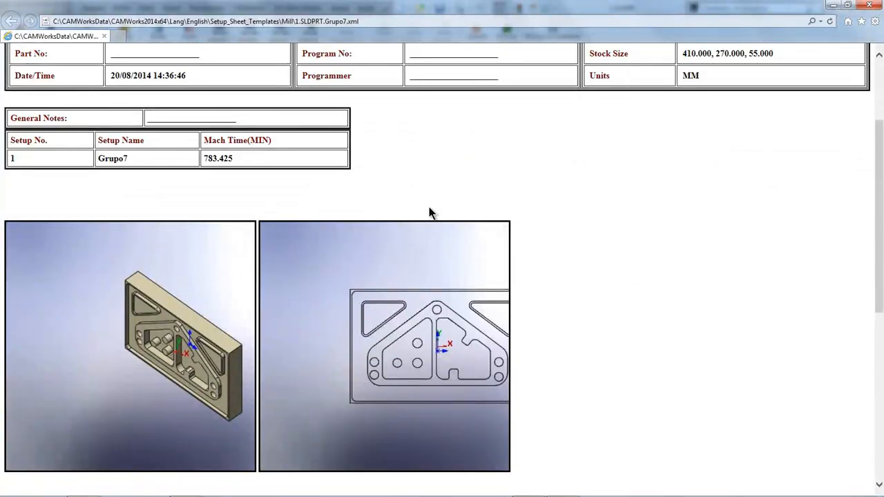
scroll(423, 179, down, 5)
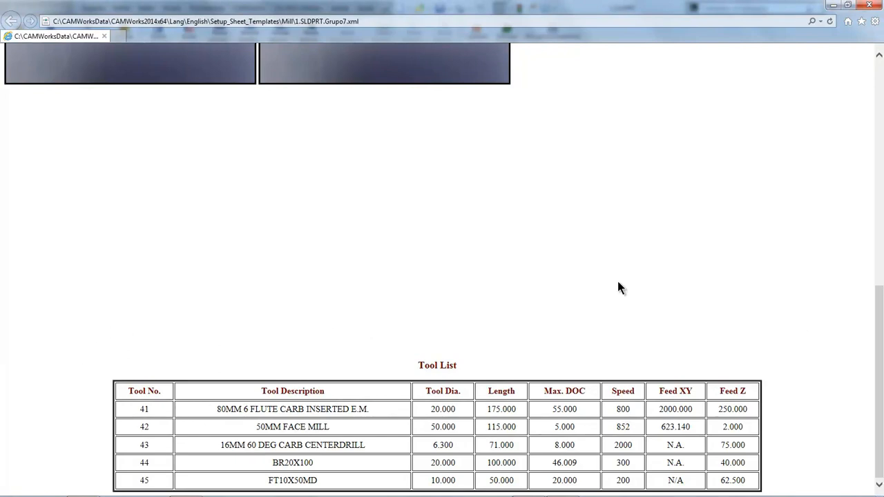
scroll(341, 267, up, 7)
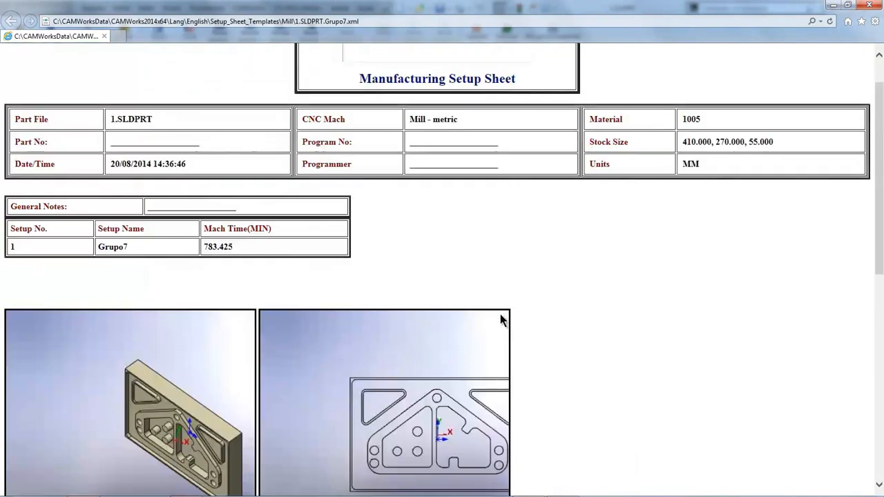
click(866, 6)
Post-process the operations to an NC Code (*.nc) file named video2 on the desktop and accept the generated code
middle_drag(600, 160, 588, 193)
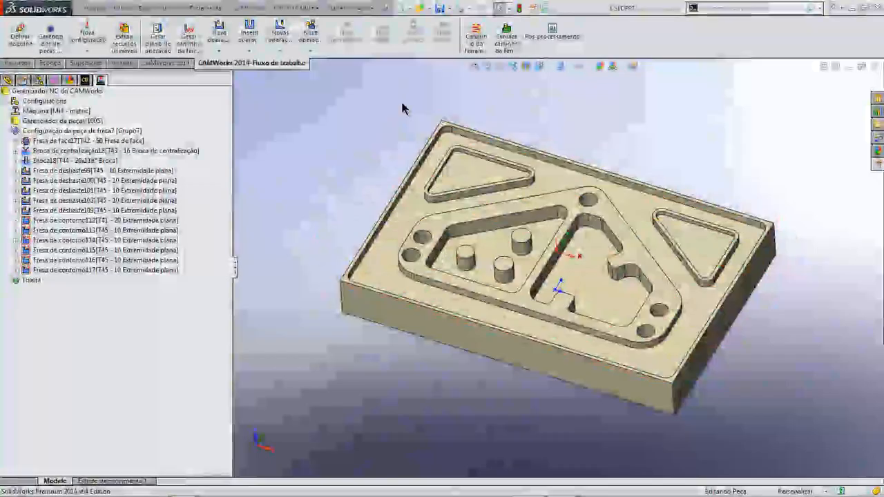
click(559, 45)
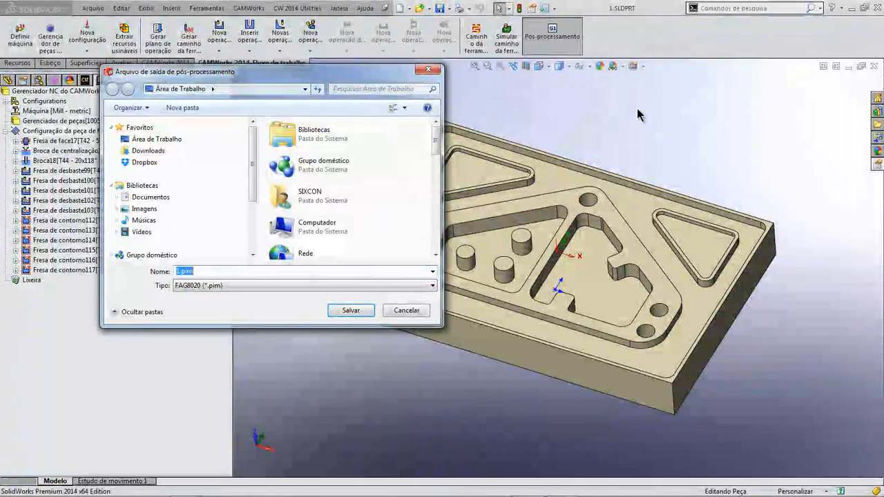
text(v)
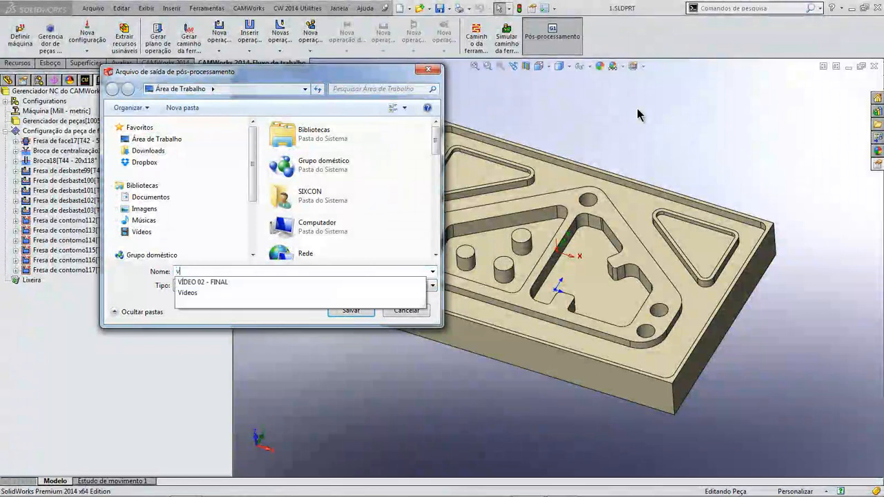
text(ideo2)
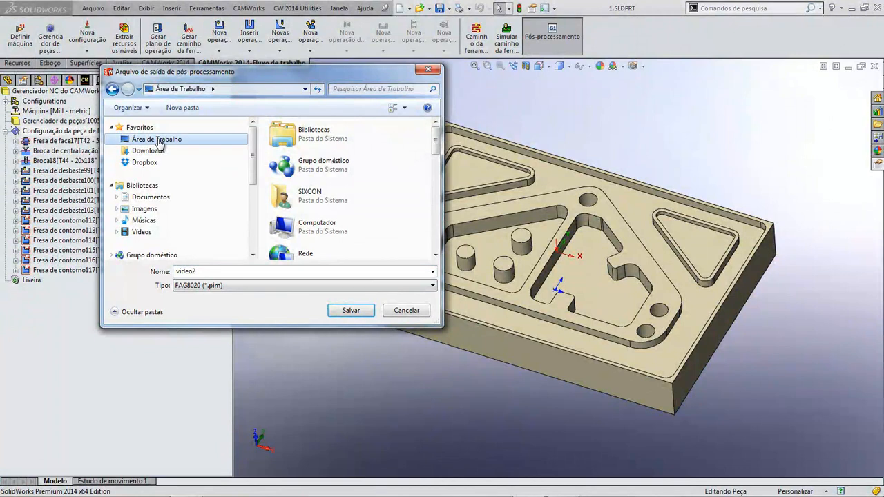
click(324, 286)
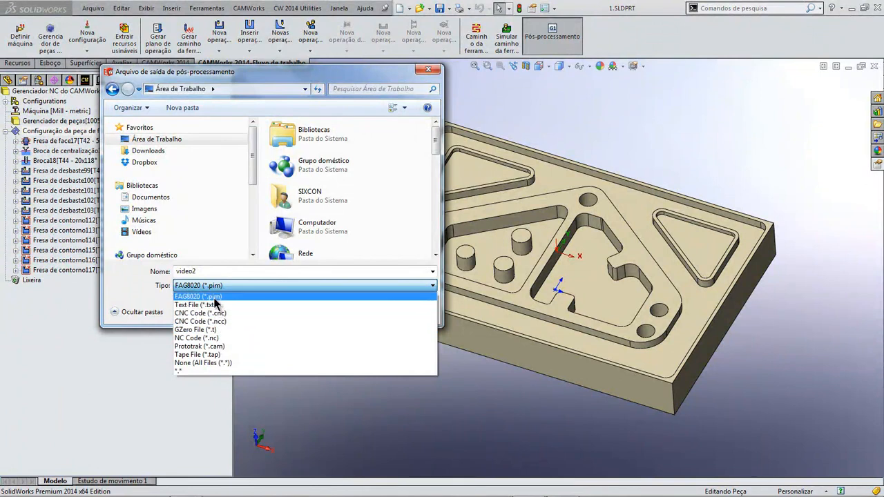
click(230, 337)
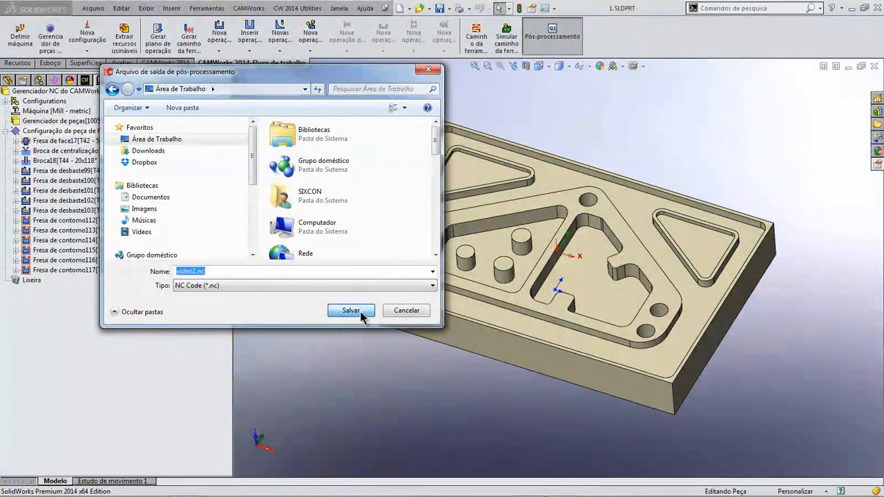
click(350, 311)
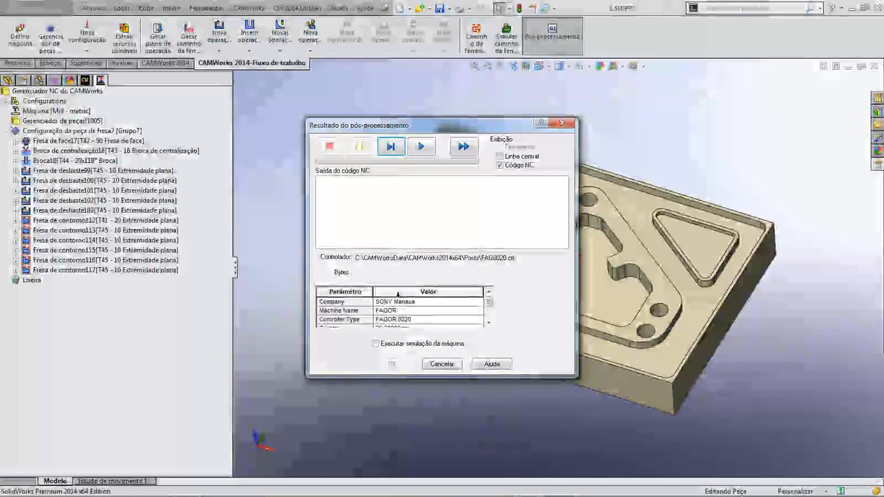
click(421, 147)
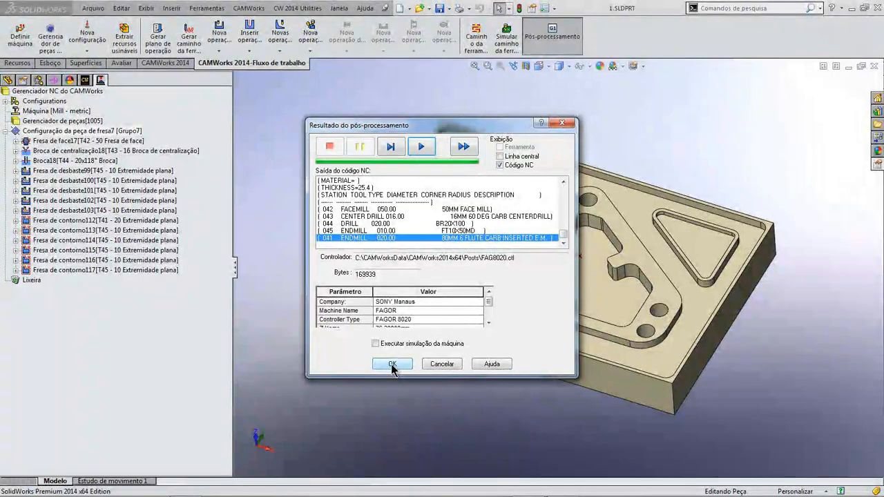
click(391, 364)
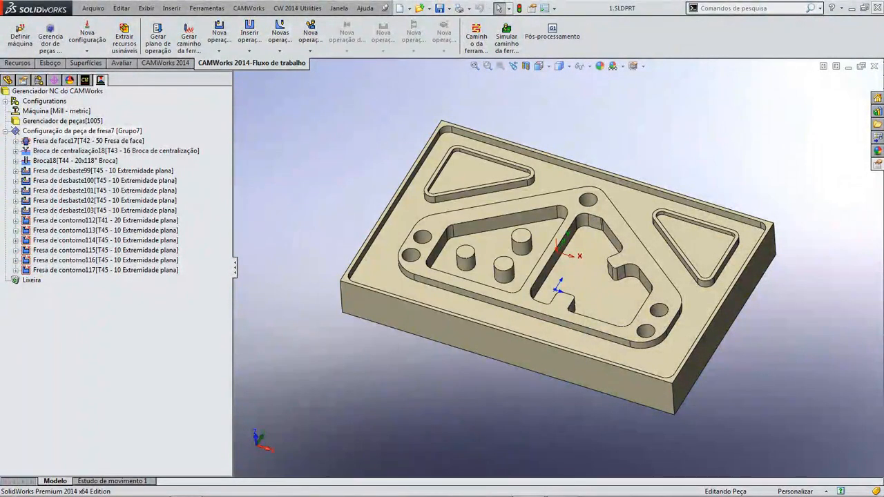
Examine the G-code of video2.nc from the desktop in Notepad, close it, and return to SolidWorks
click(852, 10)
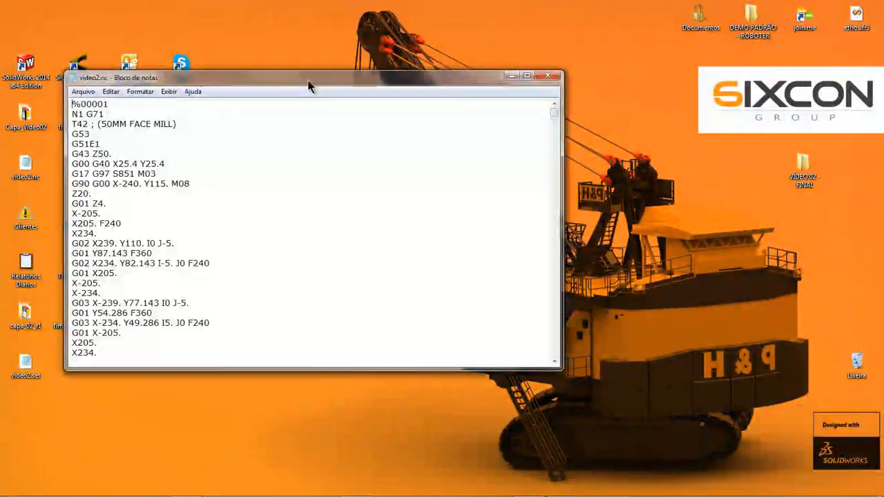
double_click(309, 82)
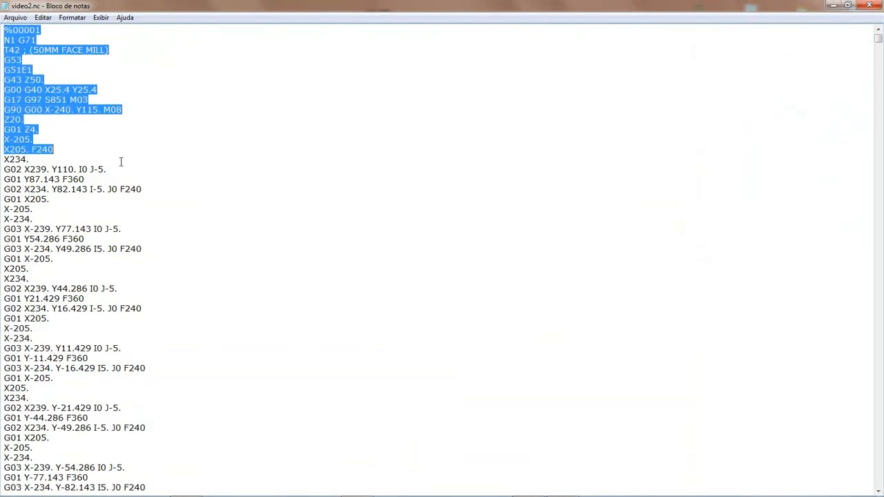
drag(169, 251, 194, 419)
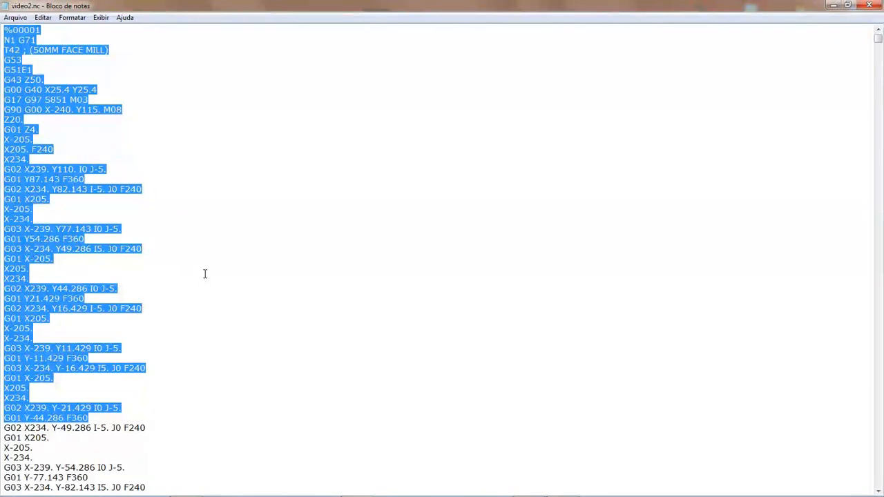
scroll(206, 271, down, 16)
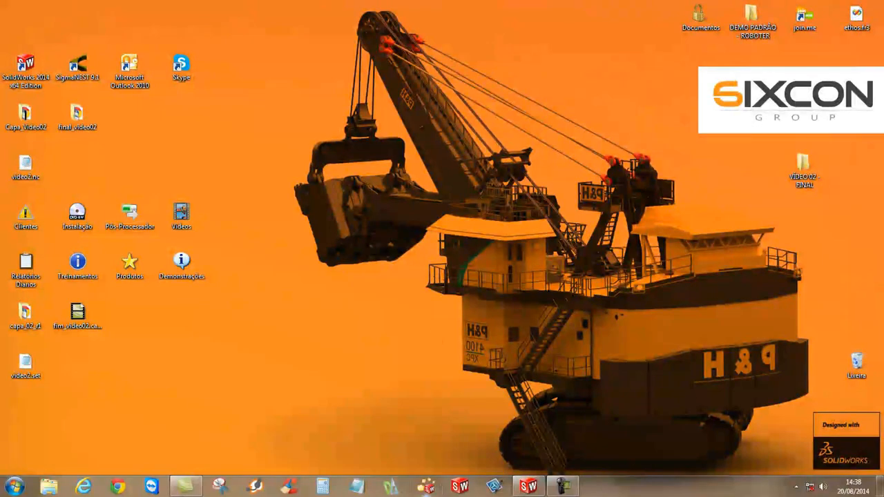
click(526, 487)
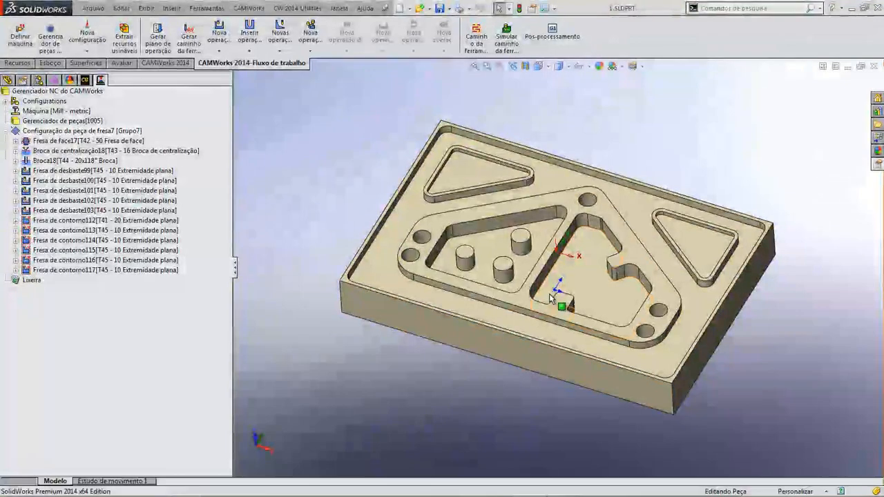